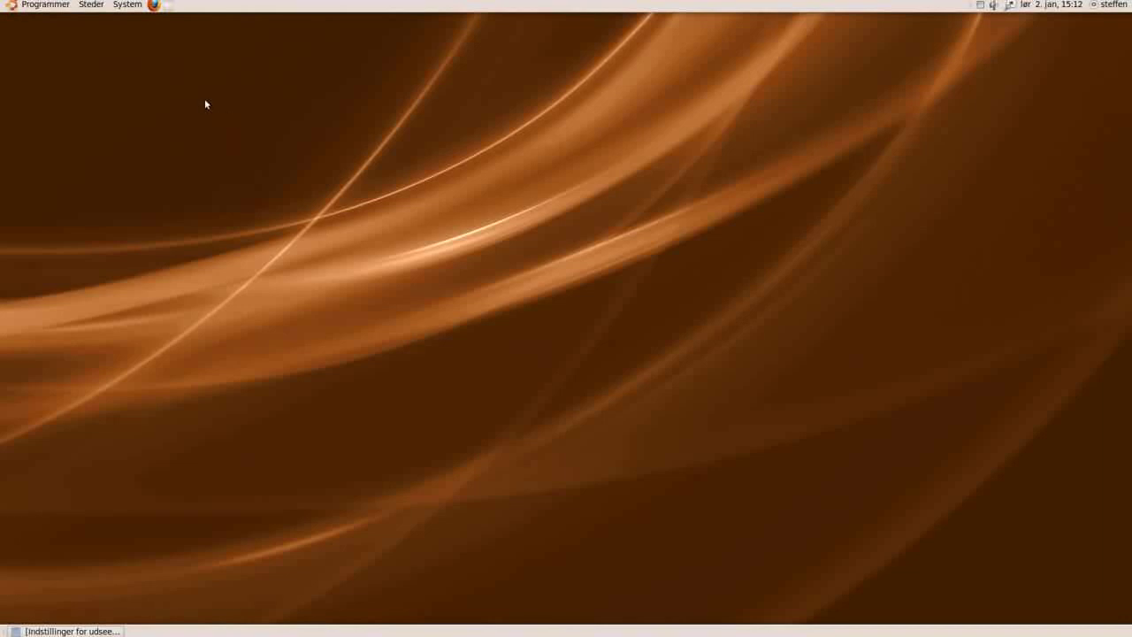
Launch Synaptic from System > Administration and authenticate with the administrator password
{"action": "left_click", "coordinate": [125, 6]}
{"action": "mouse_move", "coordinate": [177, 42]}
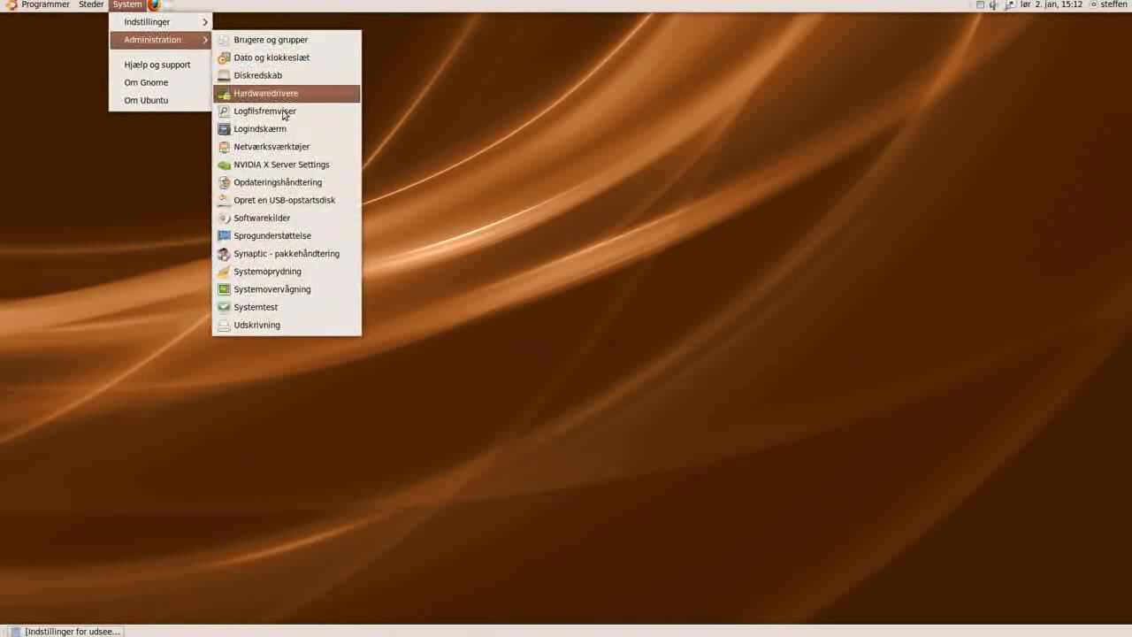
{"action": "left_click", "coordinate": [291, 255]}
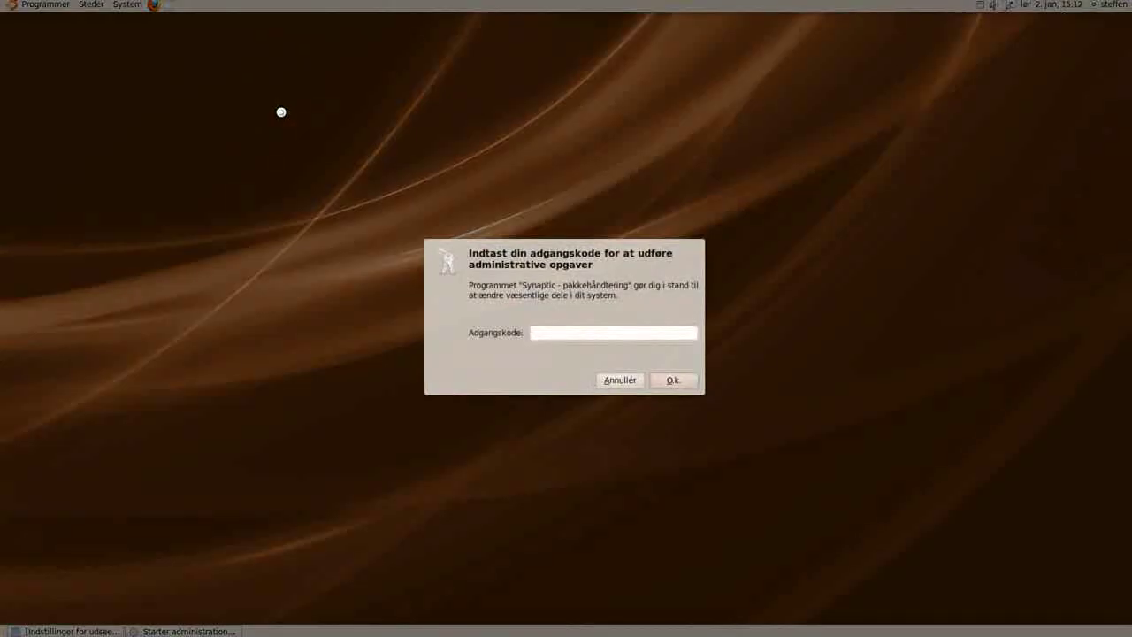
{"action": "type", "text": "*******"}
{"action": "key", "text": "Return"}
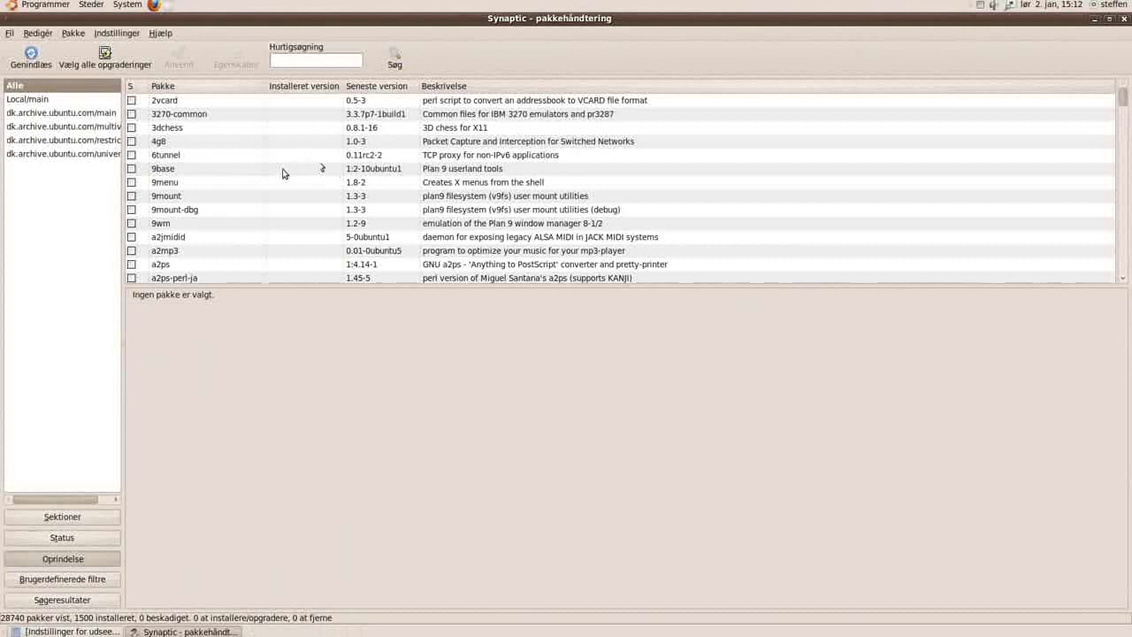
Search the package list for 'wallpaper', narrowing it to 51 packages
{"action": "left_click", "coordinate": [394, 58]}
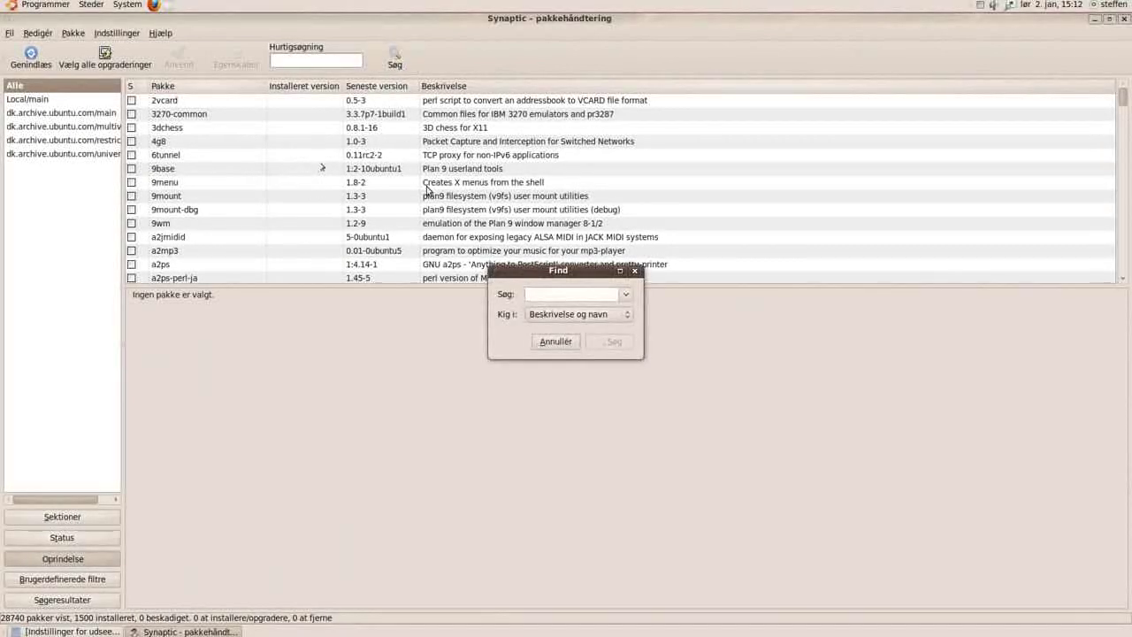
{"action": "type", "text": "wallpaper"}
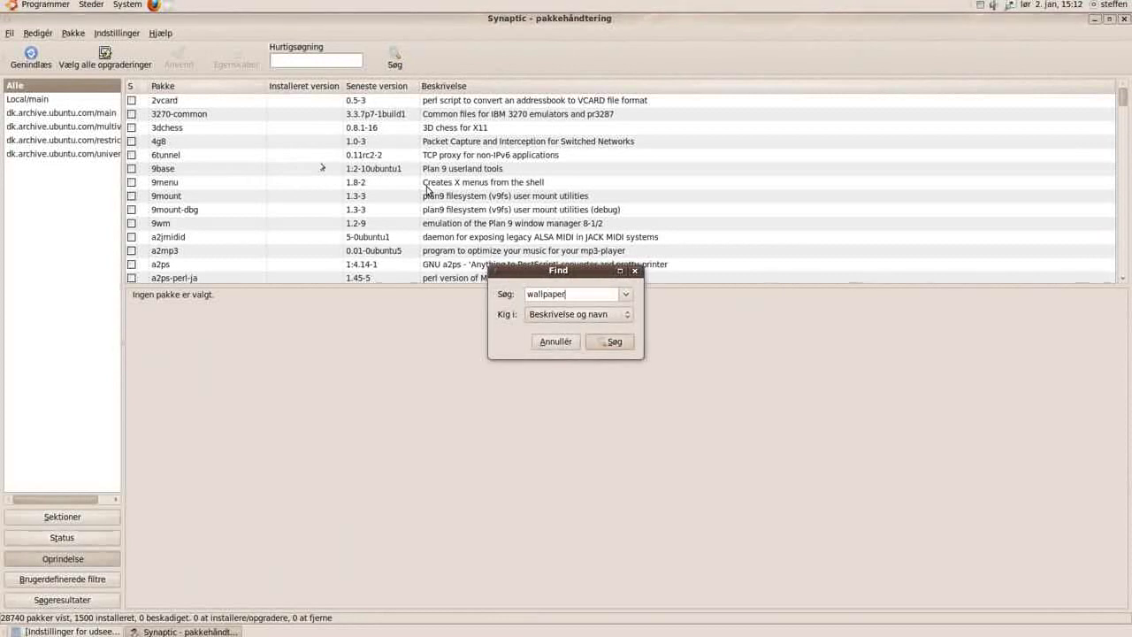
{"action": "key", "text": "Return"}
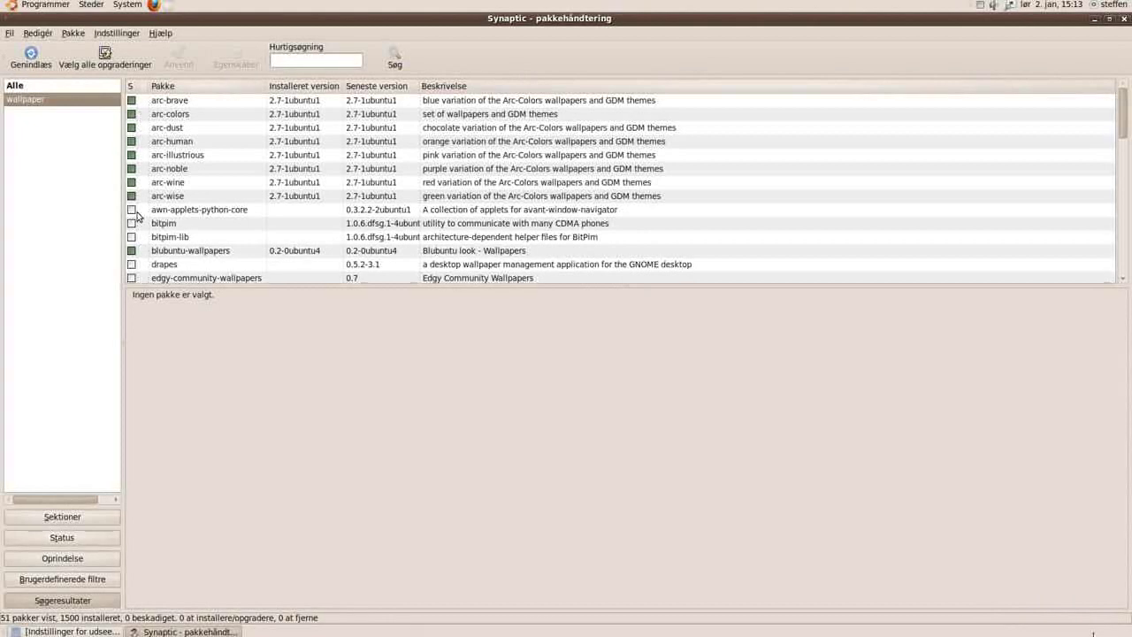
Minimize Synaptic and bring the Appearance Preferences window to the front
{"action": "left_click", "coordinate": [1094, 19]}
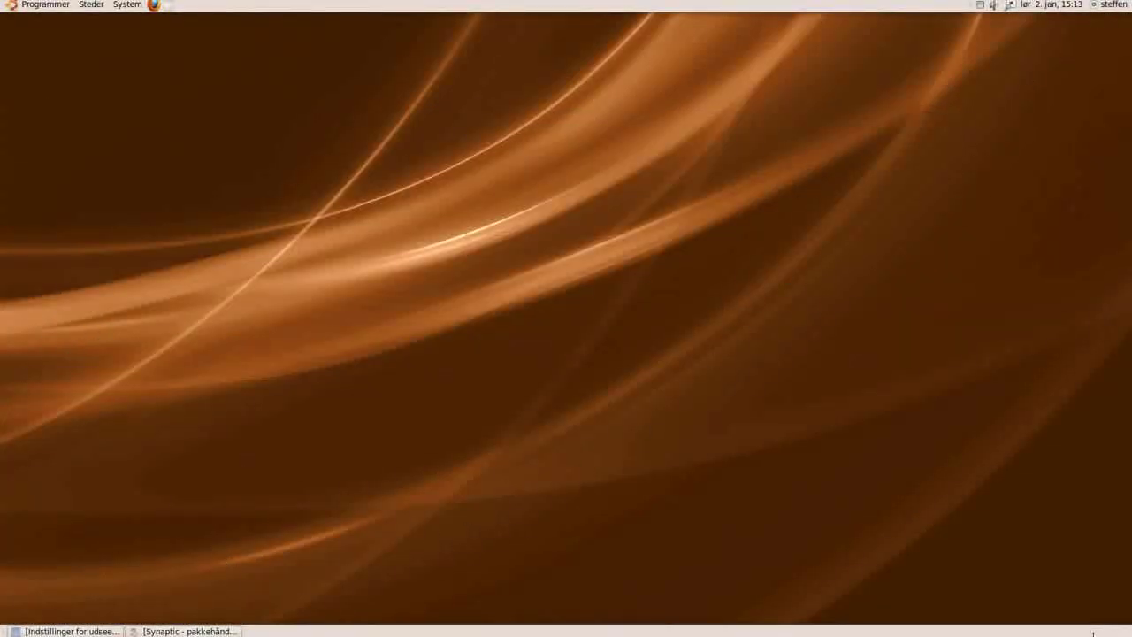
{"action": "left_click", "coordinate": [185, 630]}
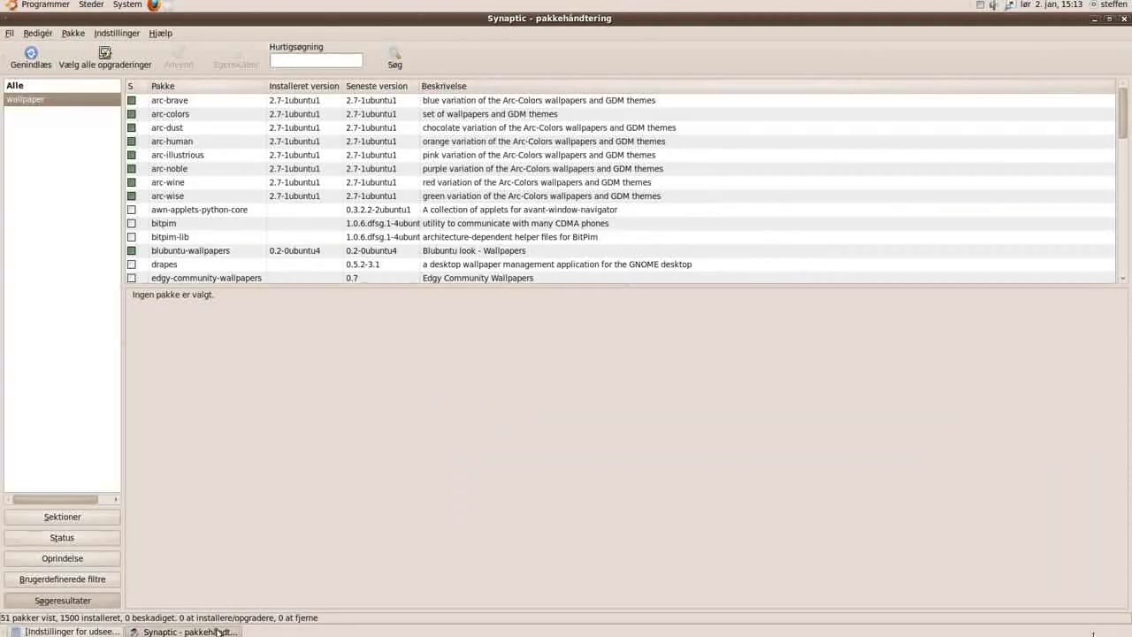
{"action": "left_click", "coordinate": [218, 630]}
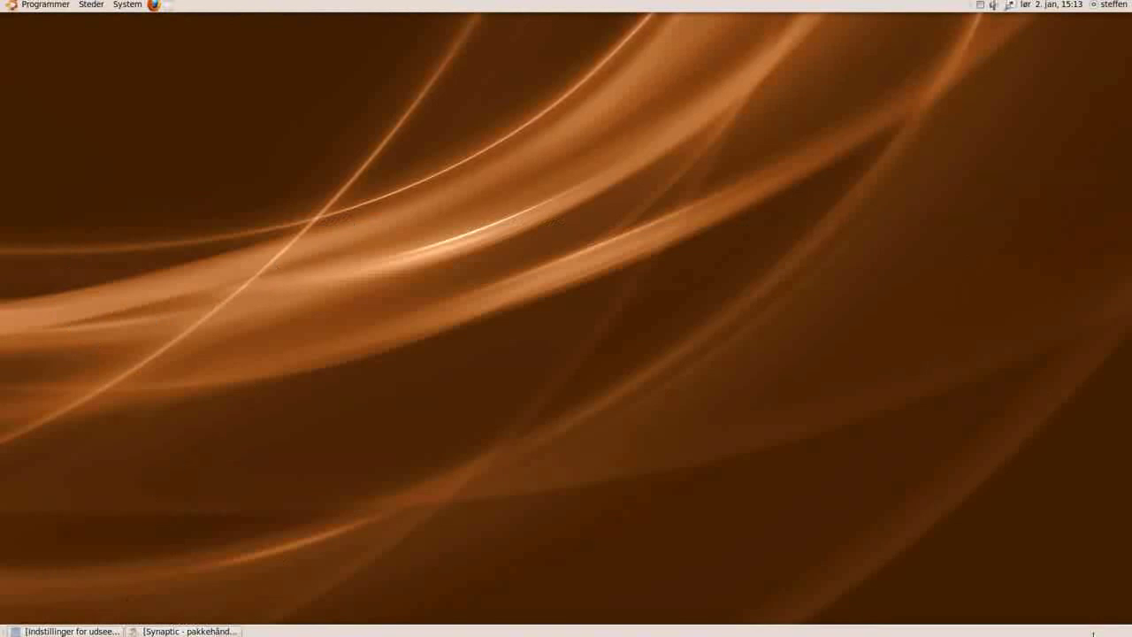
{"action": "left_click", "coordinate": [71, 630]}
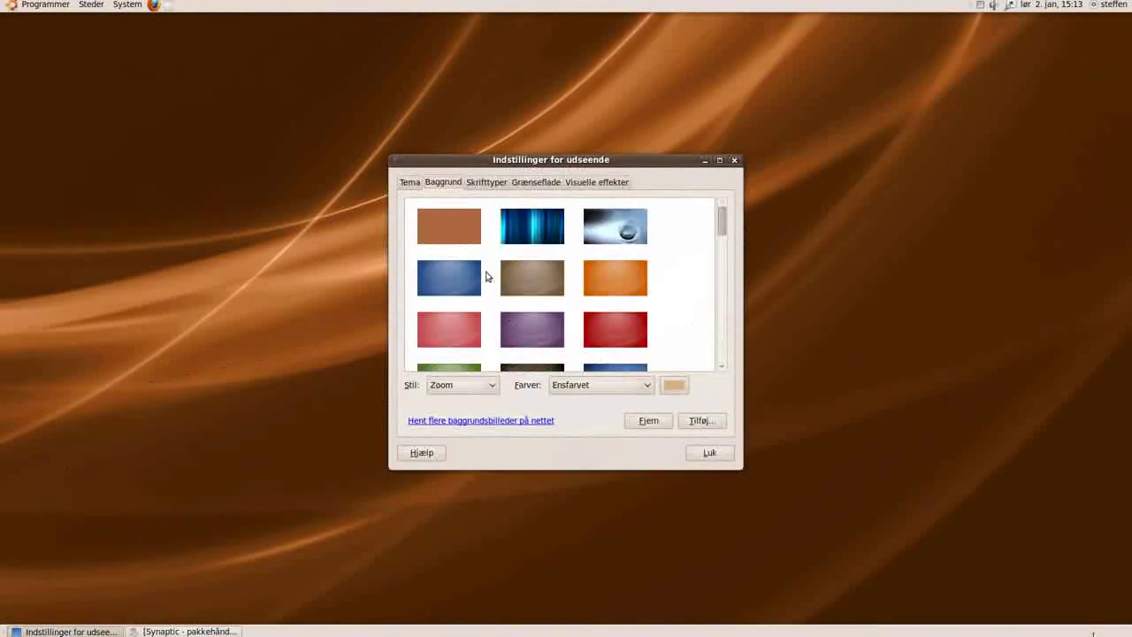
Preview the blue, orange, red and leather wallpapers, then settle on the brown swirl background
{"action": "left_click", "coordinate": [442, 276]}
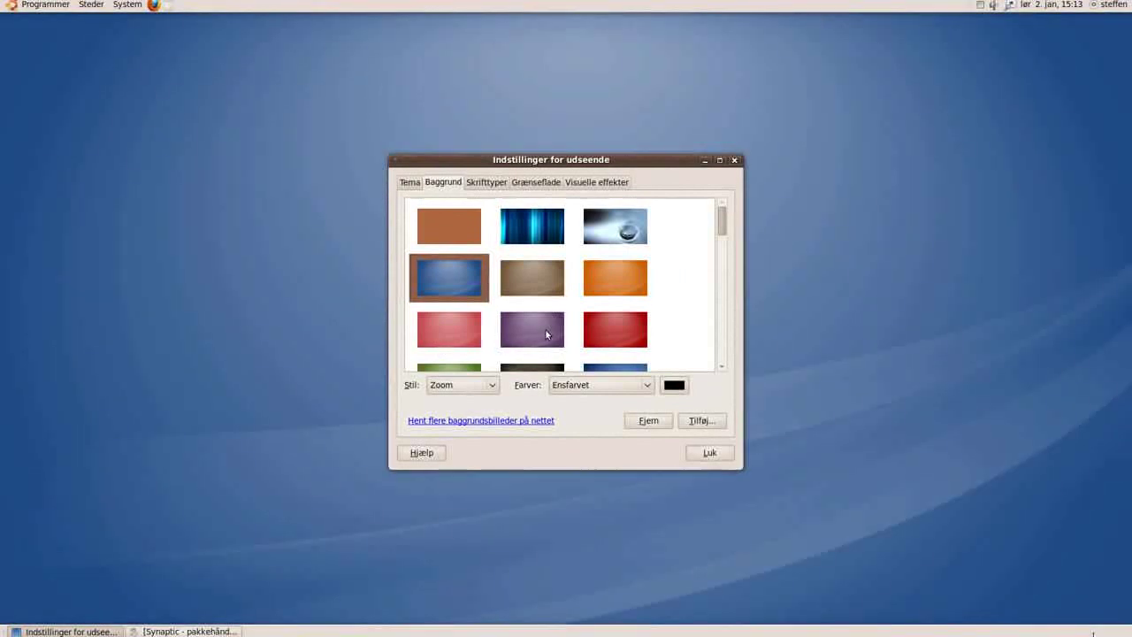
{"action": "left_click", "coordinate": [629, 268]}
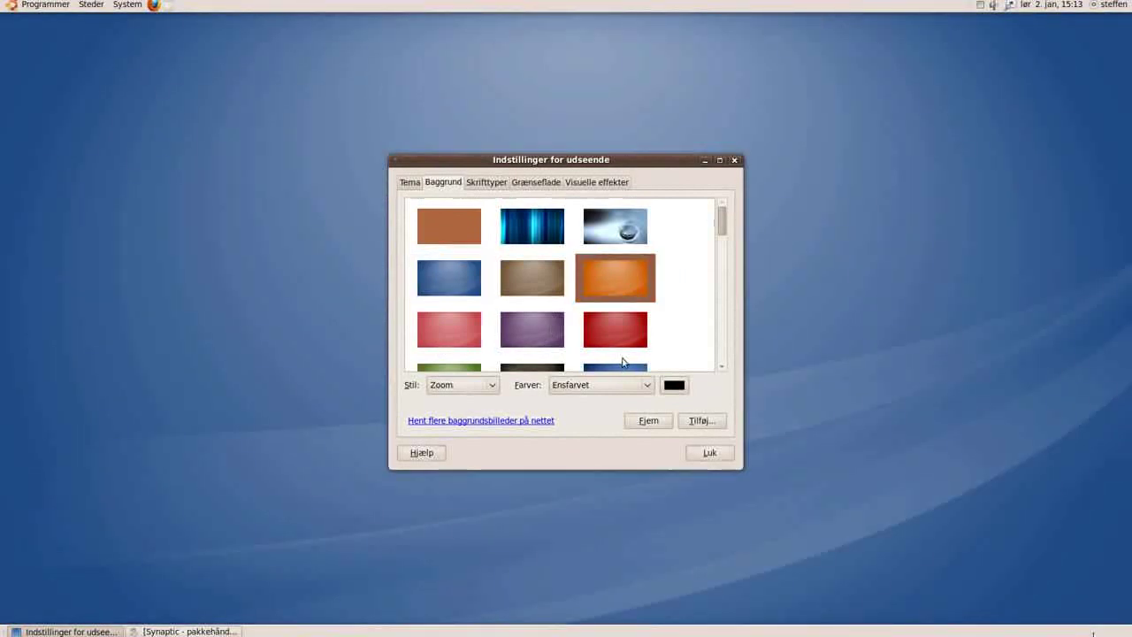
{"action": "left_click", "coordinate": [639, 333]}
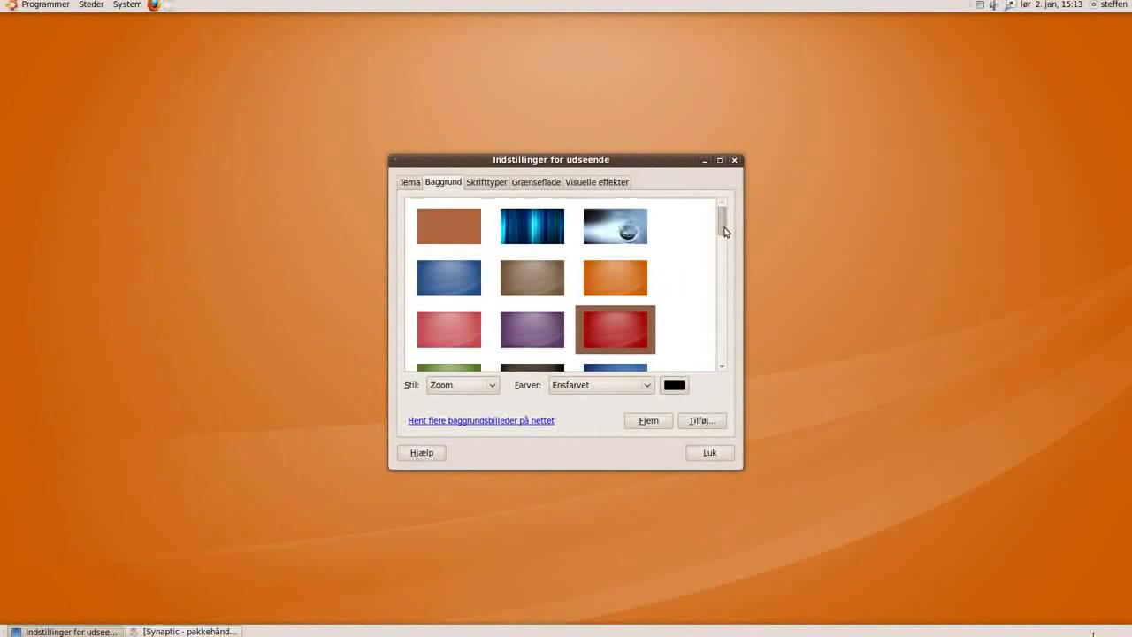
{"action": "scroll", "coordinate": [559, 277], "scroll_direction": "down", "scroll_amount": 5}
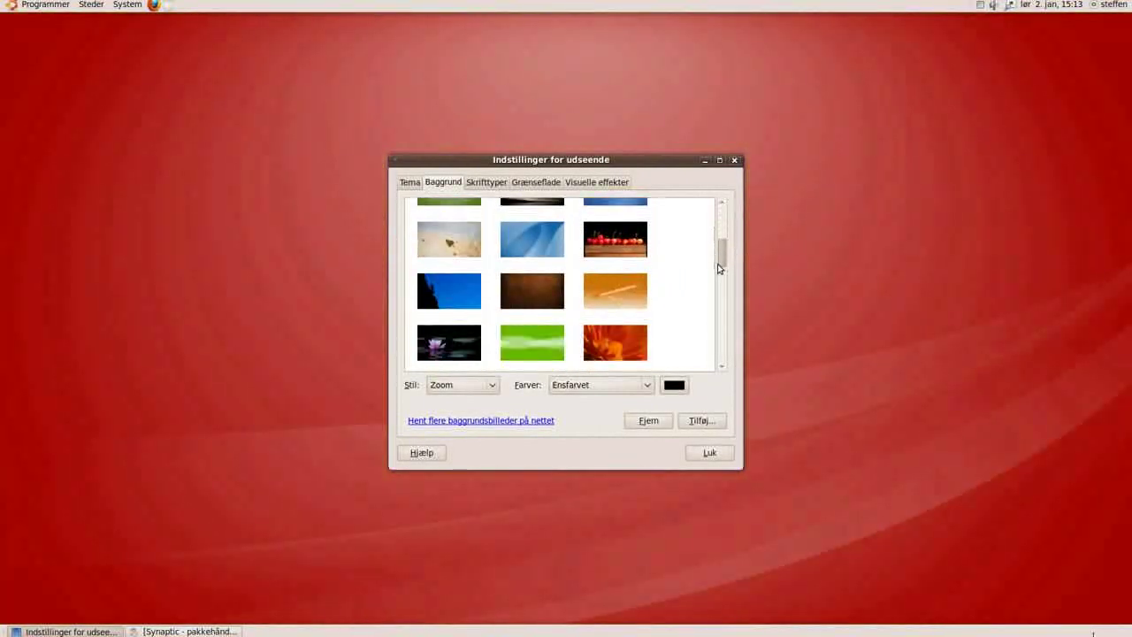
{"action": "left_click", "coordinate": [559, 277]}
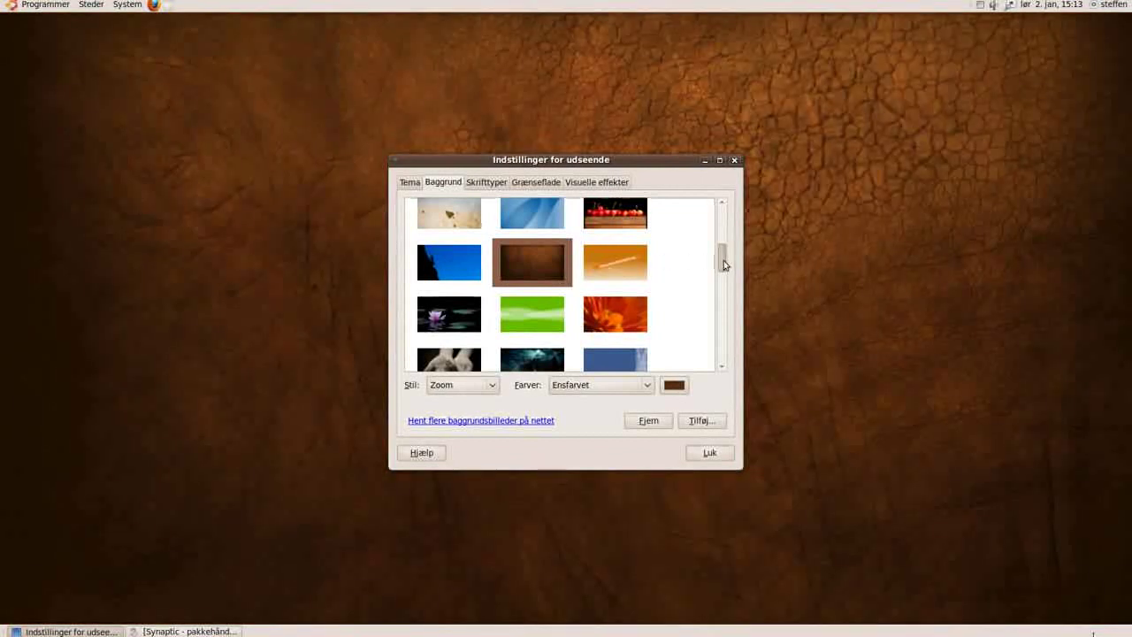
{"action": "left_click_drag", "start_coordinate": [723, 260], "coordinate": [720, 336]}
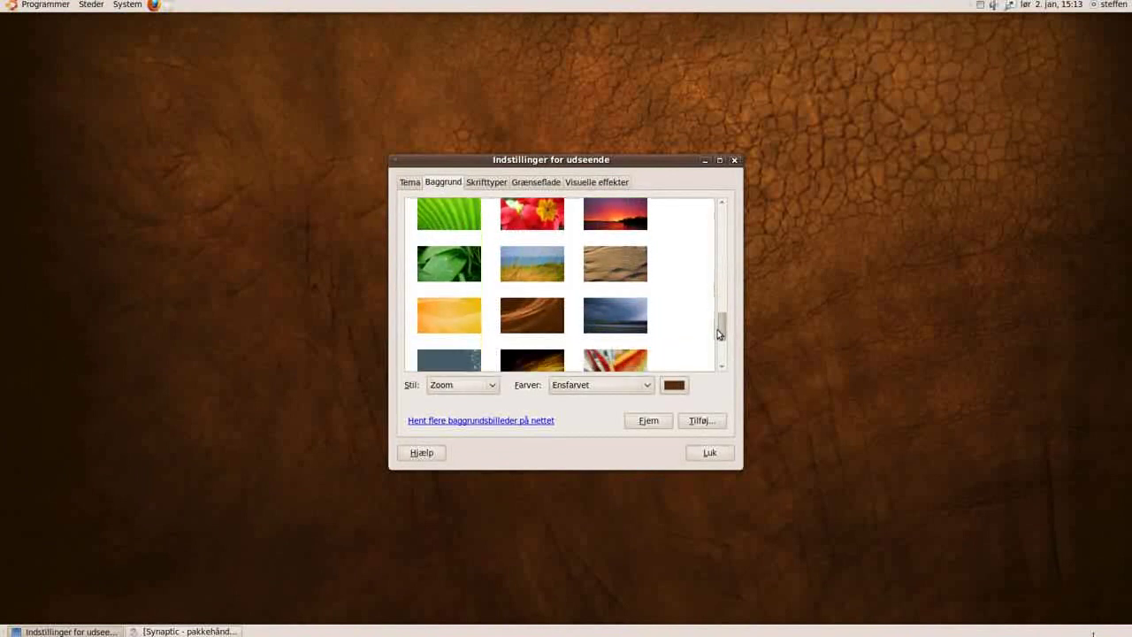
{"action": "left_click", "coordinate": [549, 328]}
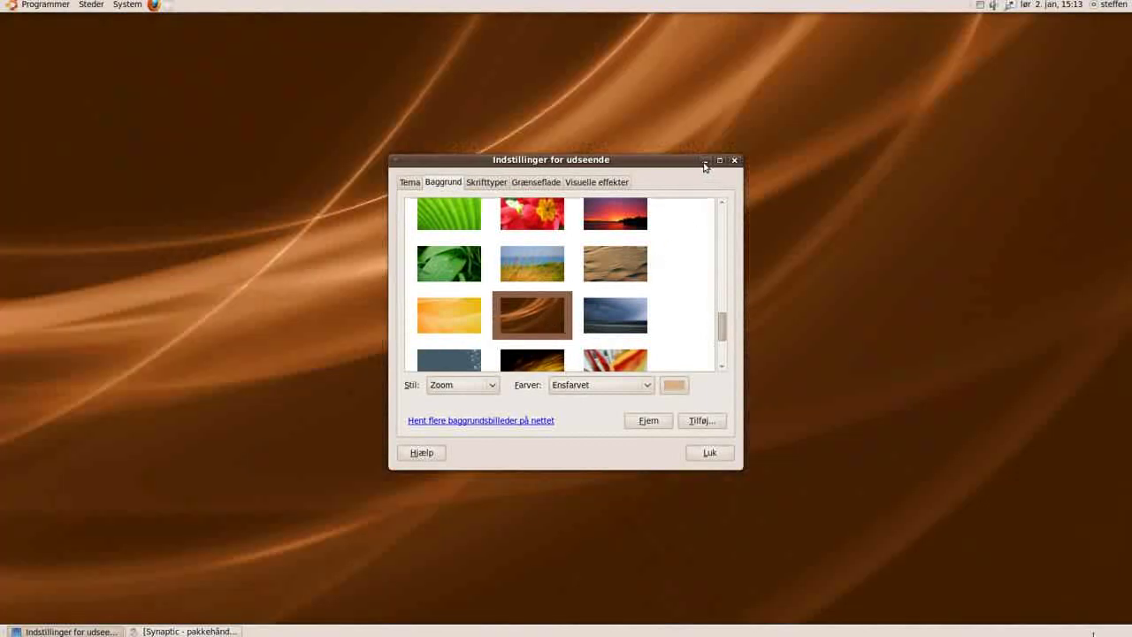
{"action": "left_click", "coordinate": [705, 162]}
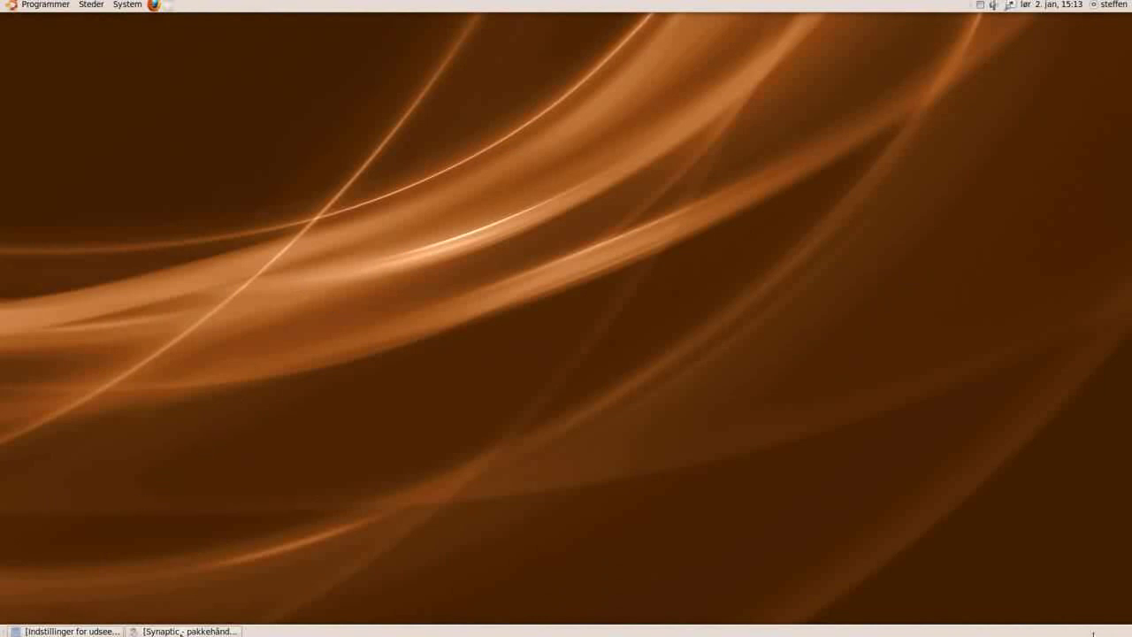
Restore Synaptic and search for 'gnome theme' packages
{"action": "left_click", "coordinate": [182, 631]}
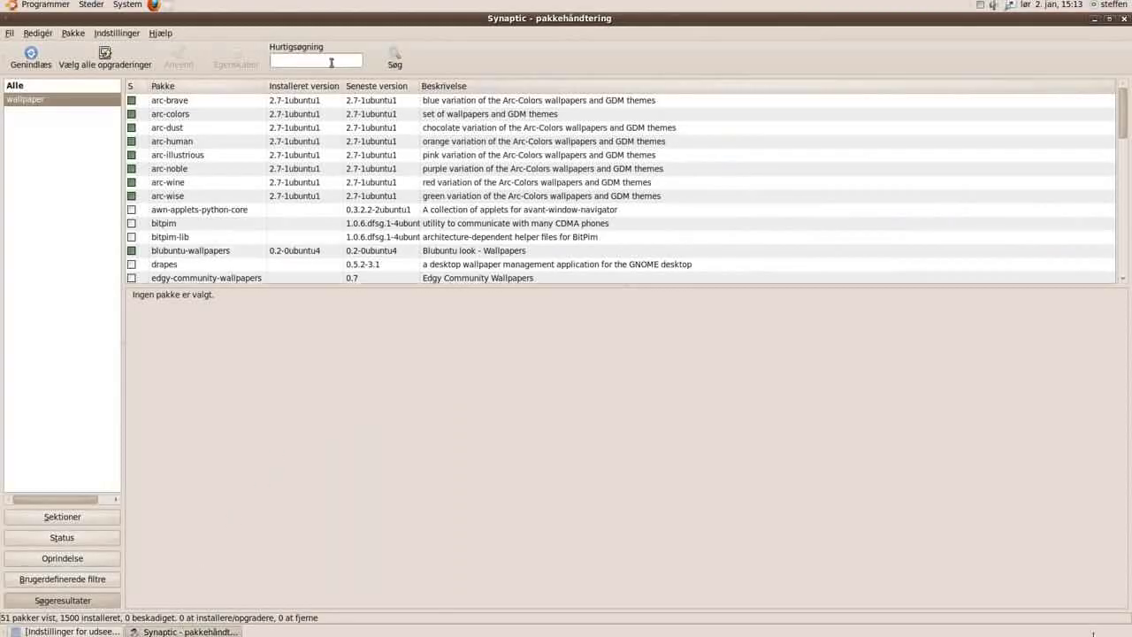
{"action": "left_click", "coordinate": [394, 58]}
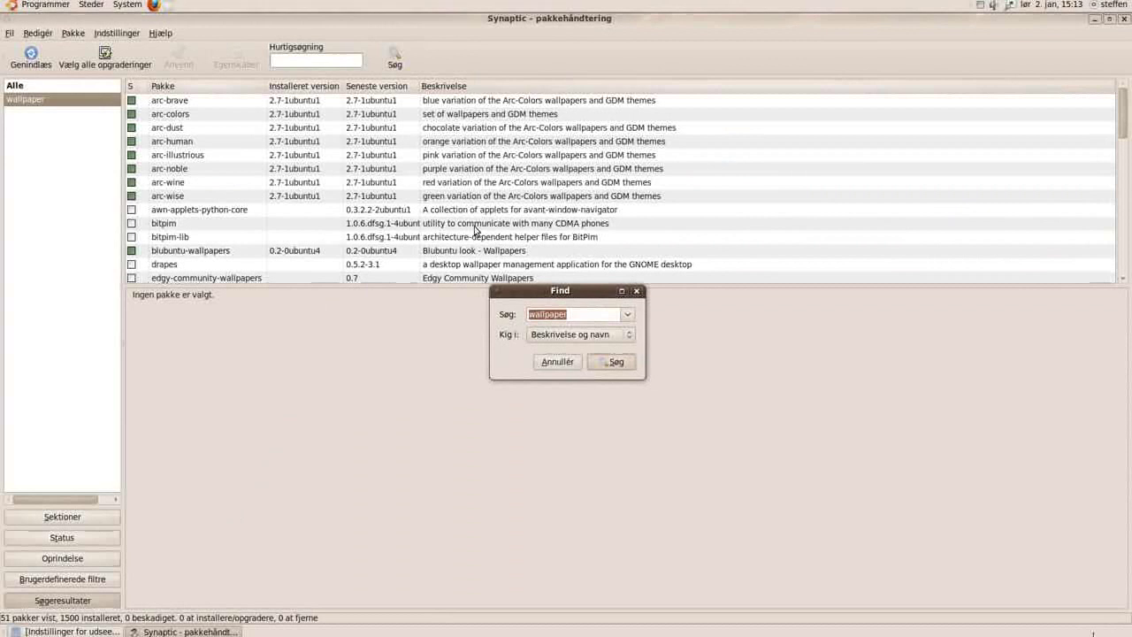
{"action": "type", "text": "gnome theme"}
{"action": "key", "text": "Return"}
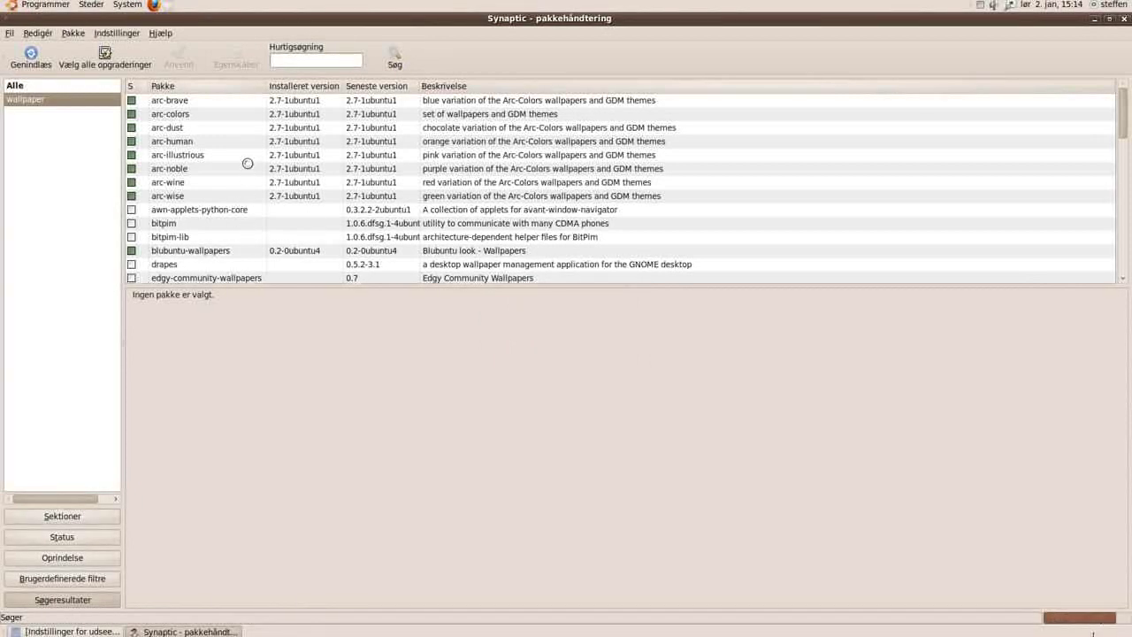
Mark gnome-icon-theme-nuovo for installation and review the change summary without applying it
{"action": "scroll", "coordinate": [204, 170], "scroll_direction": "down", "scroll_amount": 10}
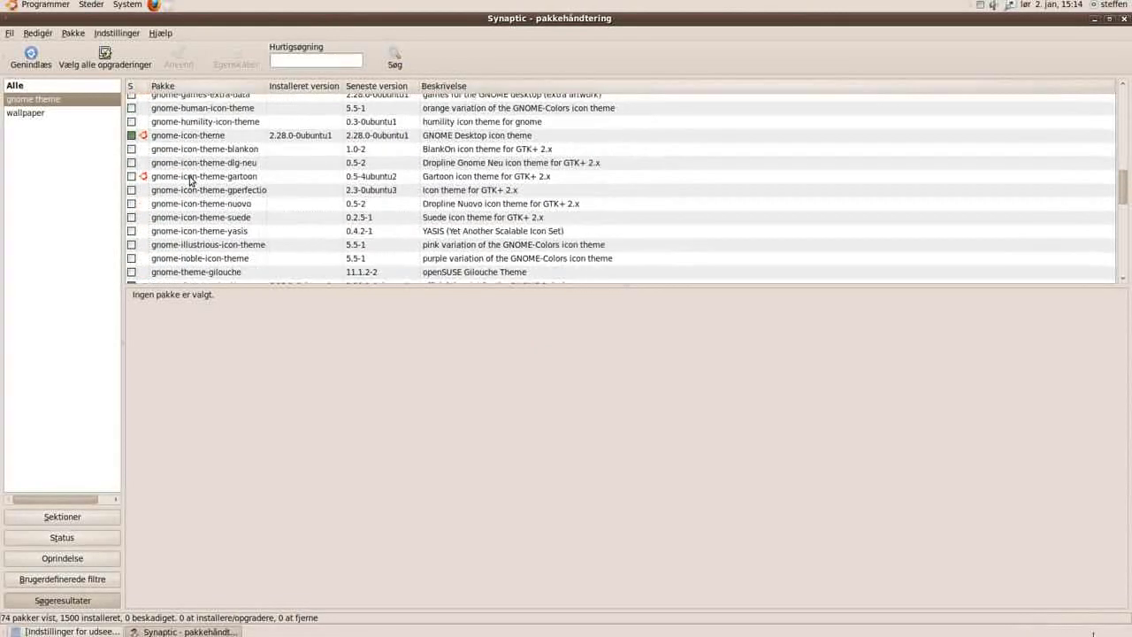
{"action": "scroll", "coordinate": [189, 180], "scroll_direction": "down", "scroll_amount": 2}
{"action": "scroll", "coordinate": [147, 182], "scroll_direction": "down", "scroll_amount": 2}
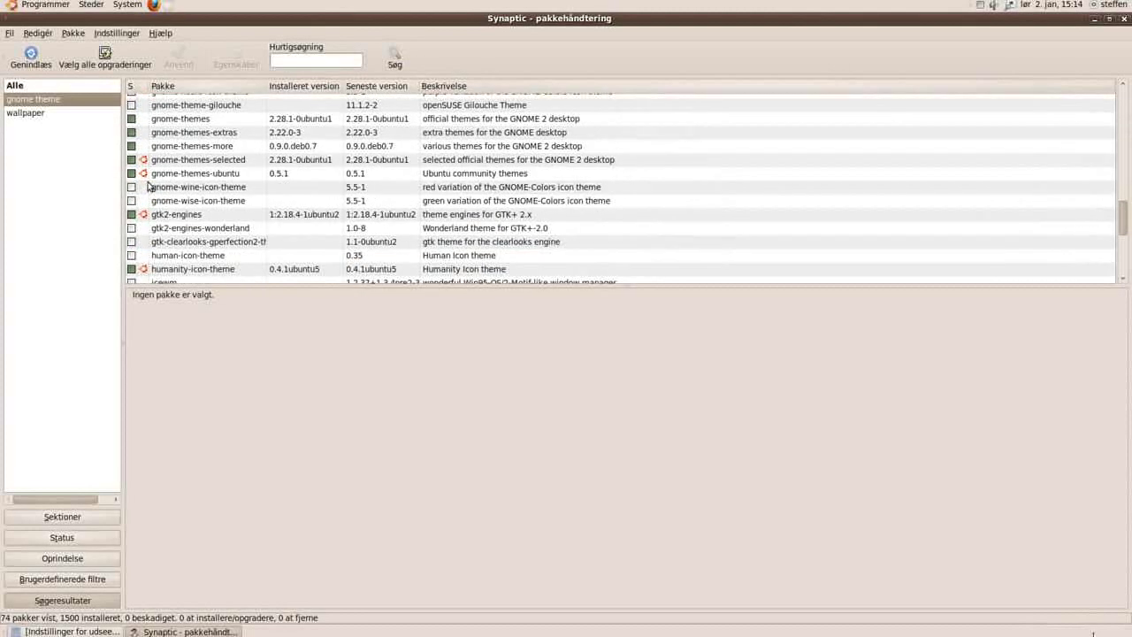
{"action": "scroll", "coordinate": [148, 187], "scroll_direction": "down", "scroll_amount": 2}
{"action": "scroll", "coordinate": [146, 181], "scroll_direction": "up", "scroll_amount": 6}
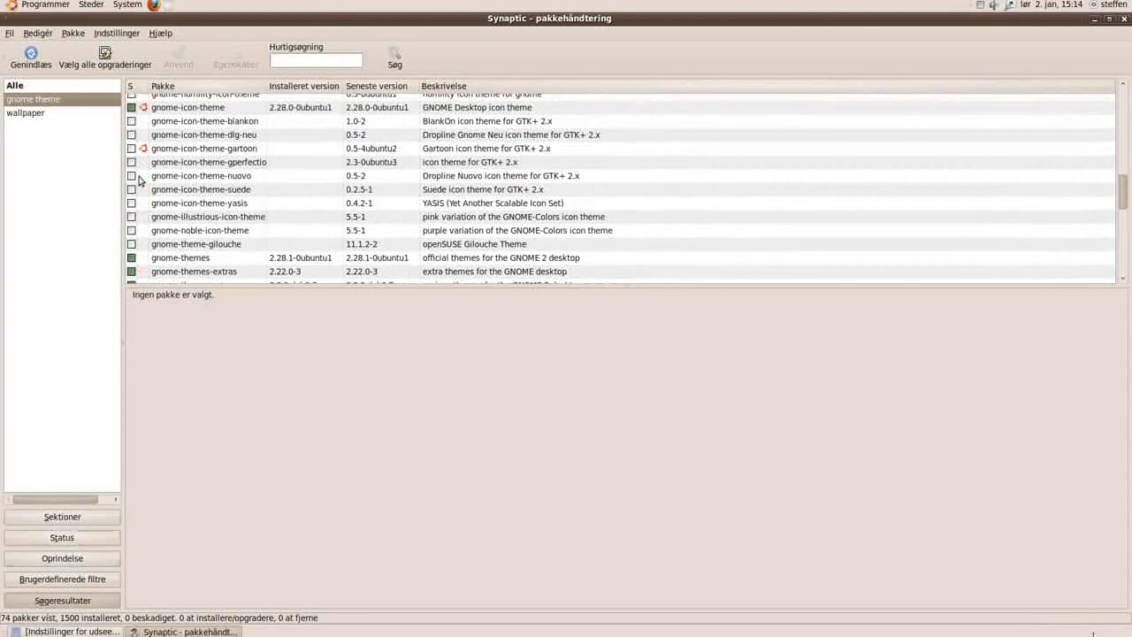
{"action": "left_click", "coordinate": [131, 177]}
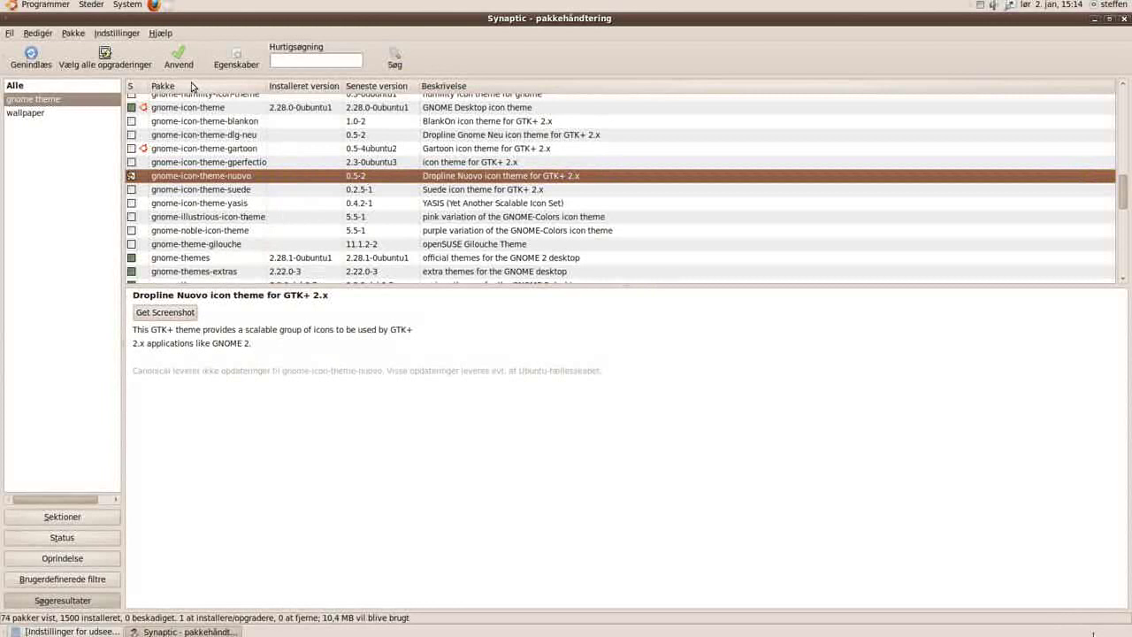
{"action": "left_click", "coordinate": [181, 58]}
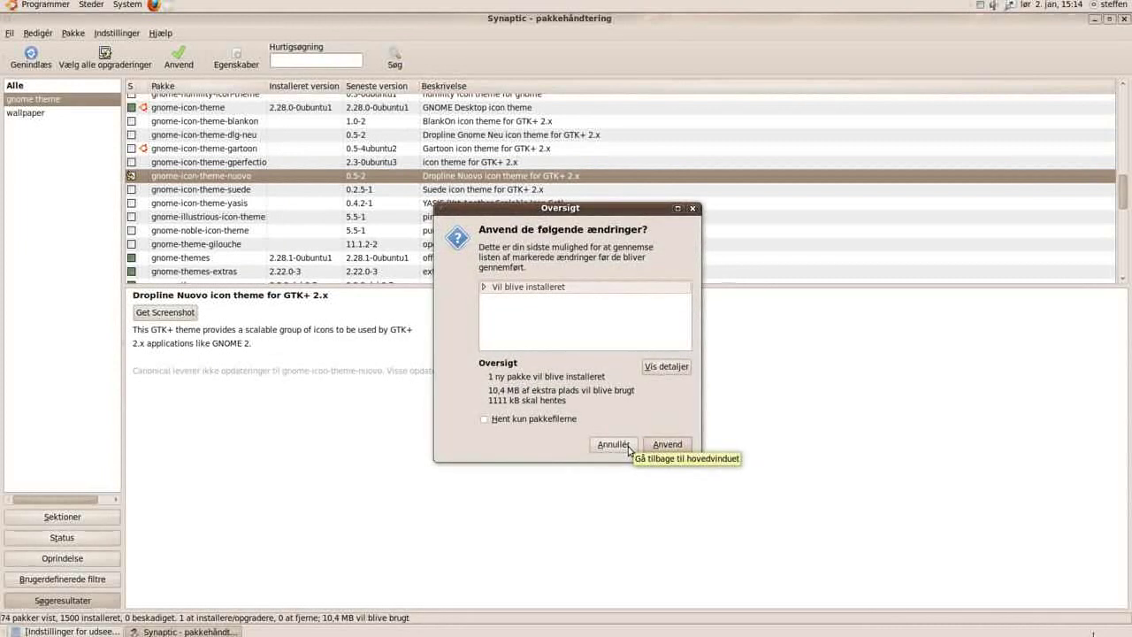
{"action": "left_click", "coordinate": [629, 450]}
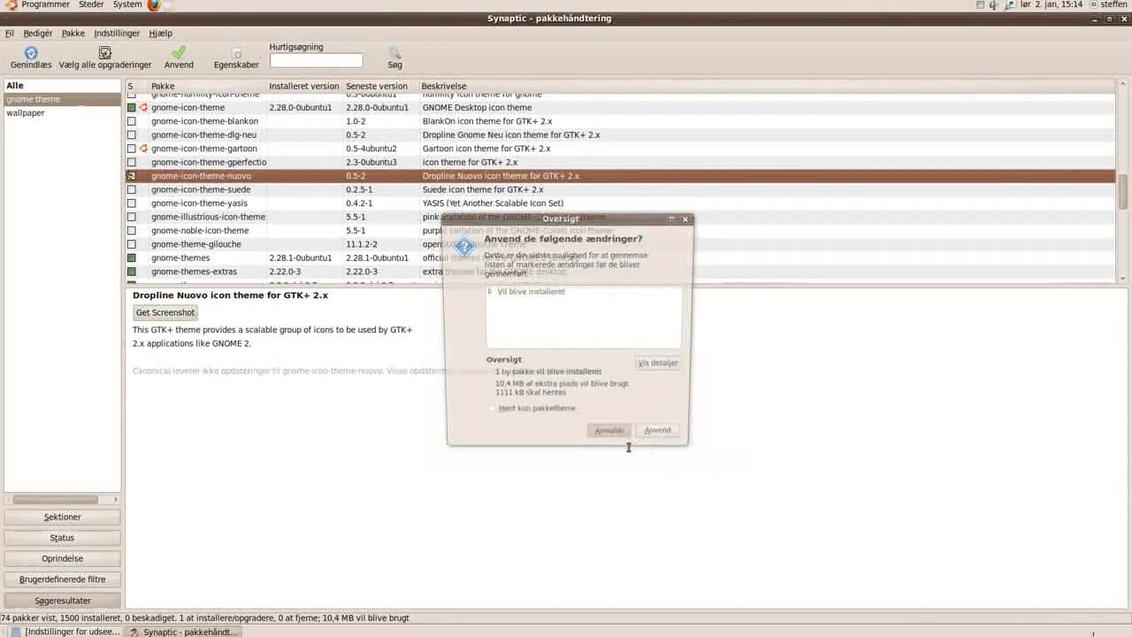
Scroll through the installed themes gallery in Appearance Preferences, then return to Synaptic
{"action": "left_click", "coordinate": [1095, 19]}
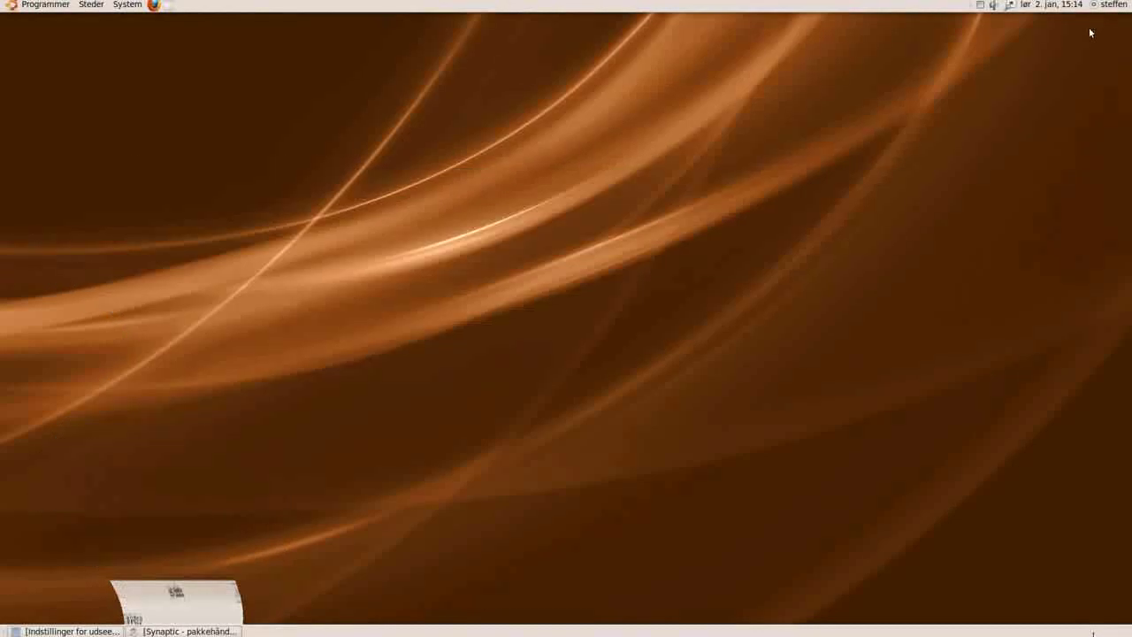
{"action": "left_click", "coordinate": [77, 632]}
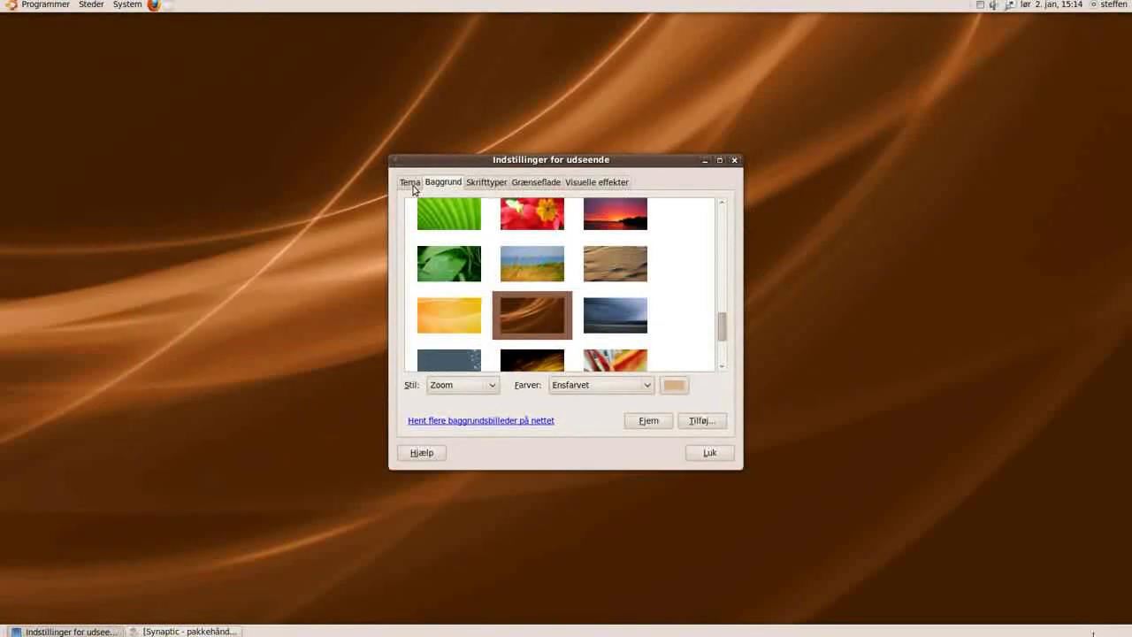
{"action": "left_click", "coordinate": [409, 183]}
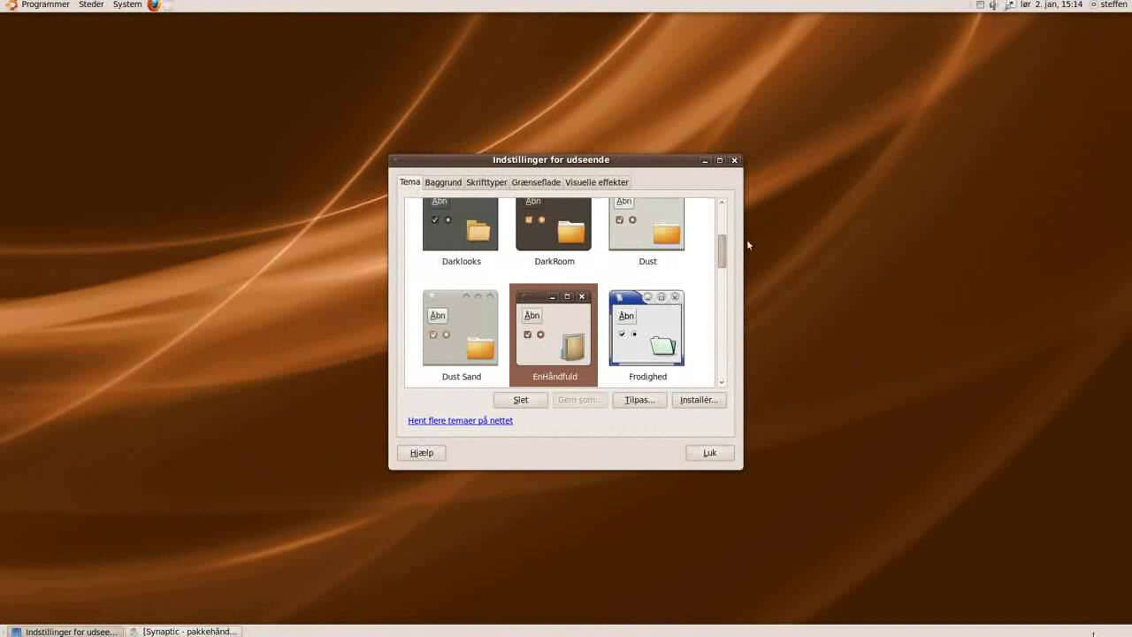
{"action": "left_click_drag", "start_coordinate": [723, 258], "coordinate": [720, 227]}
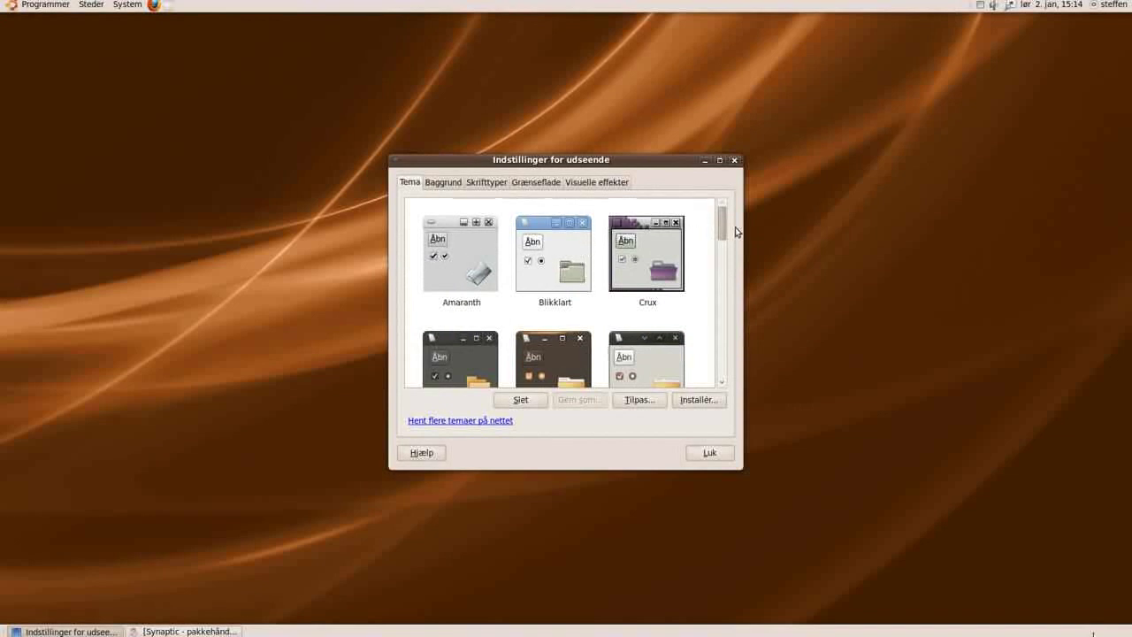
{"action": "mouse_move", "coordinate": [723, 228]}
{"action": "left_mouse_down"}
{"action": "mouse_move", "coordinate": [721, 377]}
{"action": "mouse_move", "coordinate": [724, 219]}
{"action": "left_mouse_up"}
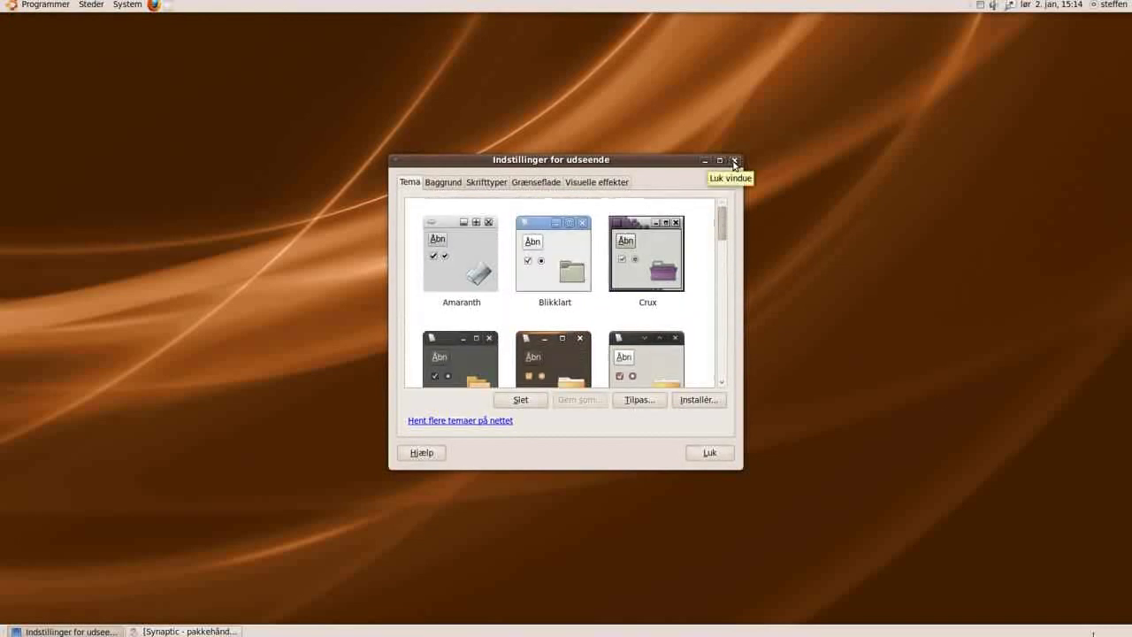
{"action": "left_click", "coordinate": [705, 160]}
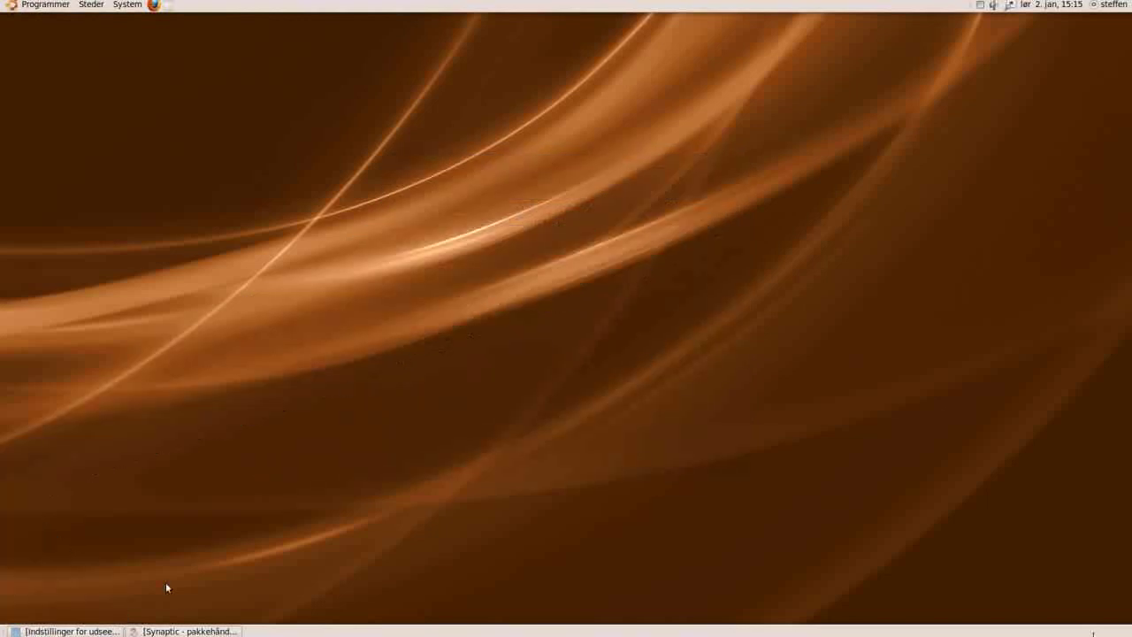
{"action": "left_click", "coordinate": [186, 632]}
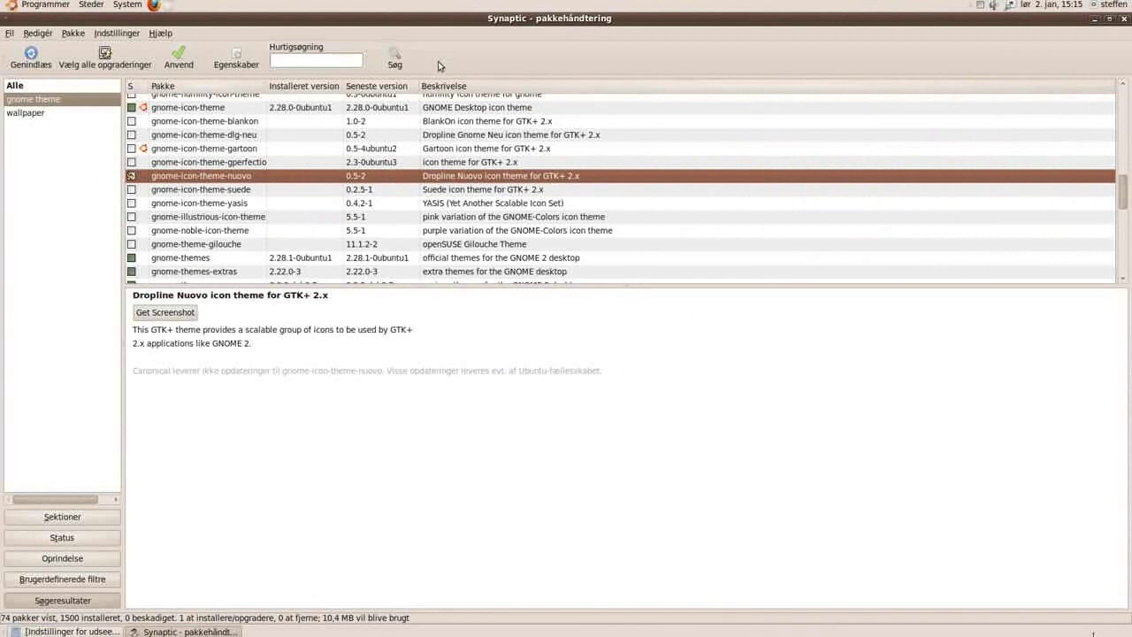
Search Synaptic for 'icon theme', listing 87 matching packages
{"action": "left_click", "coordinate": [409, 55]}
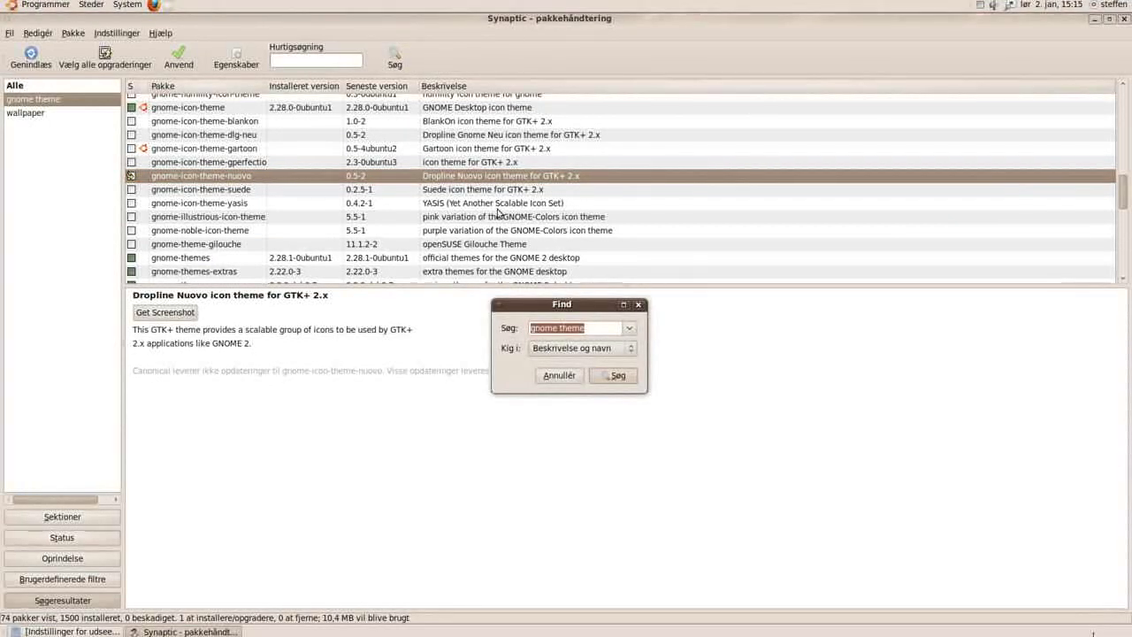
{"action": "type", "text": "icon"}
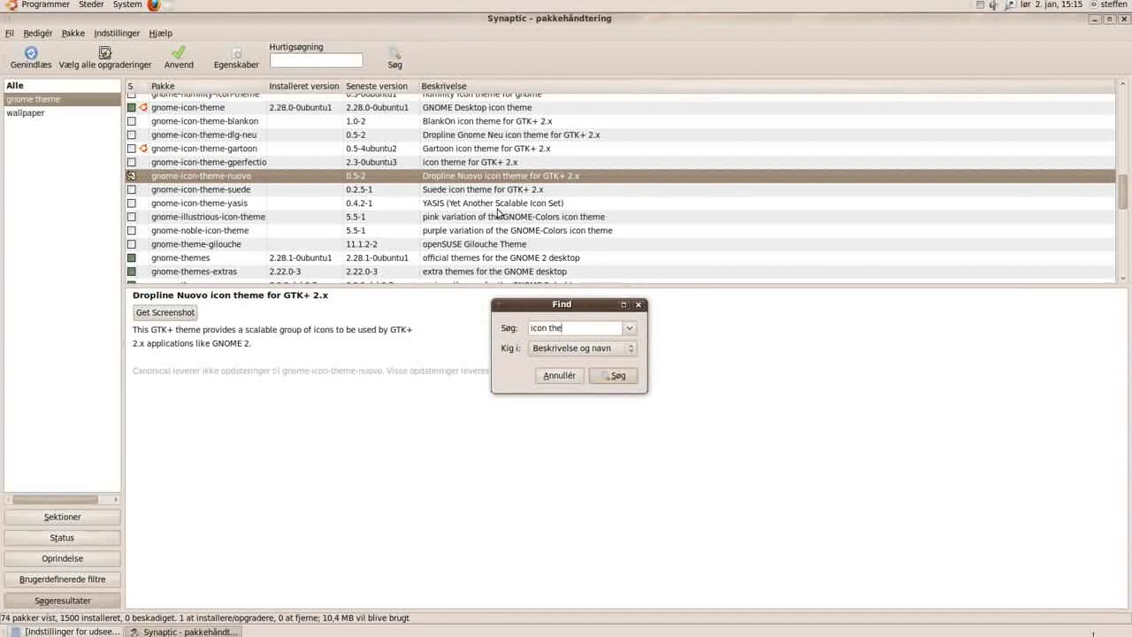
{"action": "key", "text": "Return"}
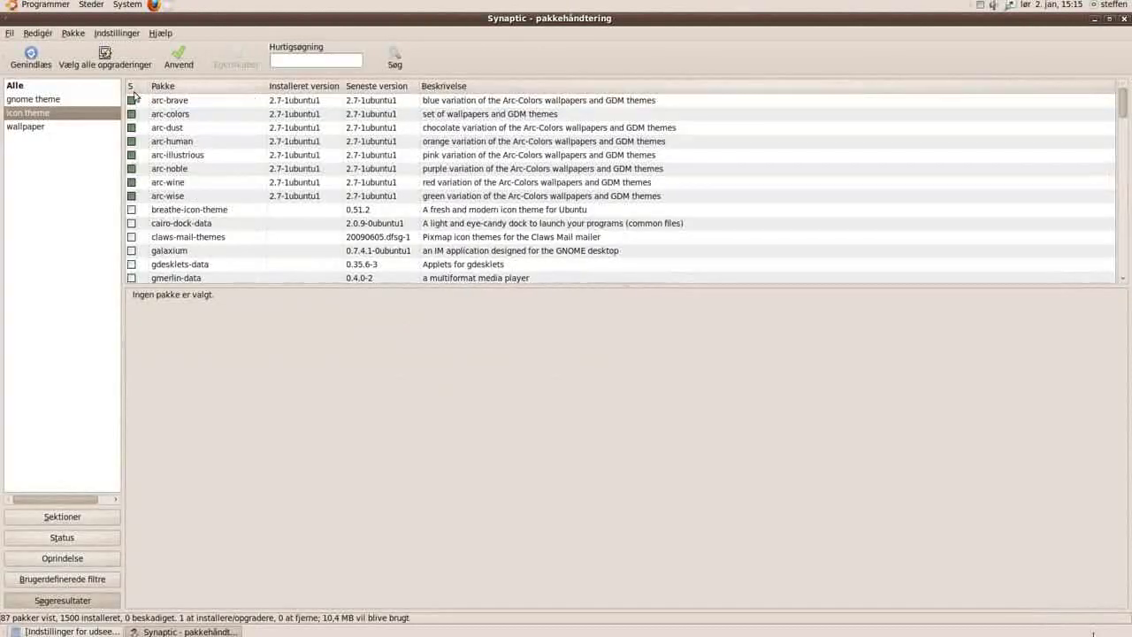
Scroll down to the tango and tangerine icon theme packages and view their descriptions
{"action": "scroll", "coordinate": [198, 209], "scroll_direction": "down", "scroll_amount": 1}
{"action": "scroll", "coordinate": [198, 209], "scroll_direction": "down", "scroll_amount": 3}
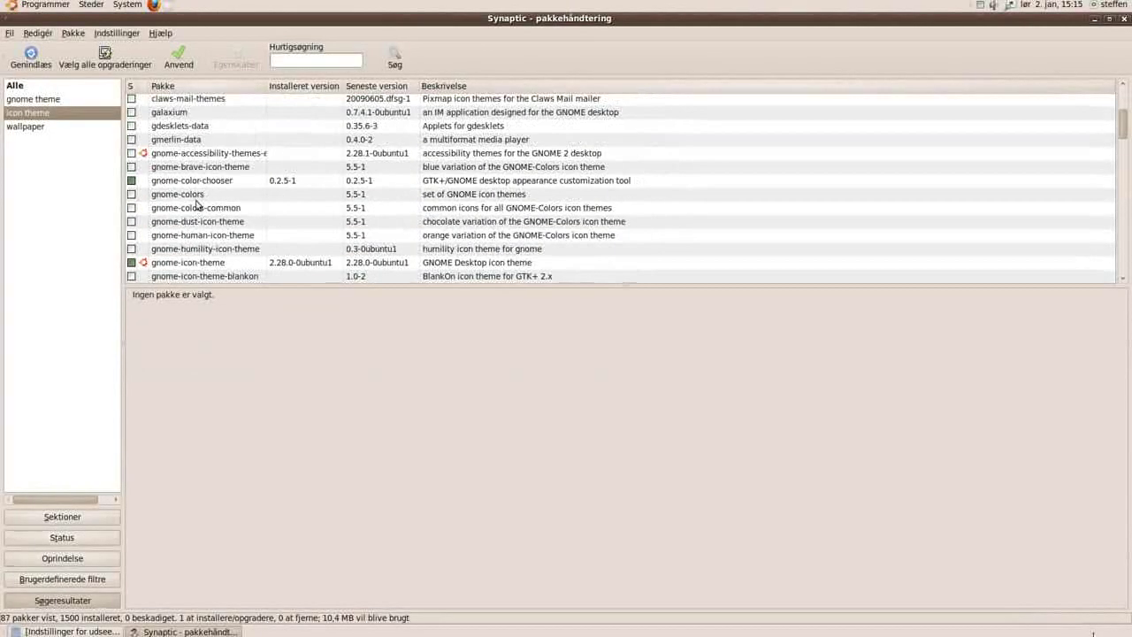
{"action": "scroll", "coordinate": [197, 203], "scroll_direction": "down", "scroll_amount": 12}
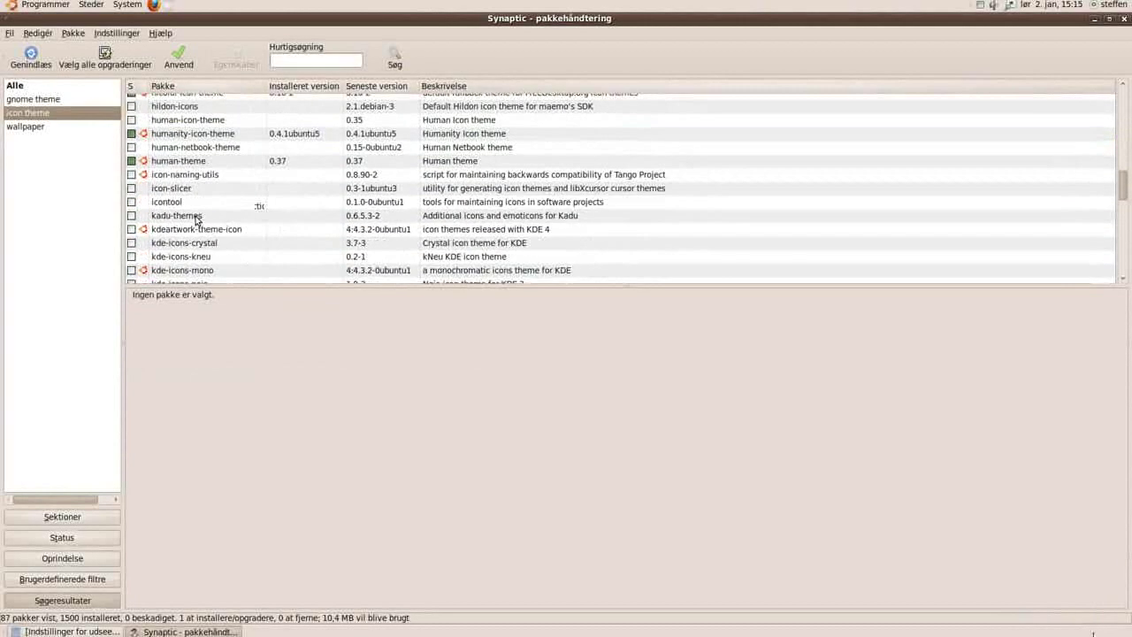
{"action": "scroll", "coordinate": [196, 221], "scroll_direction": "down", "scroll_amount": 10}
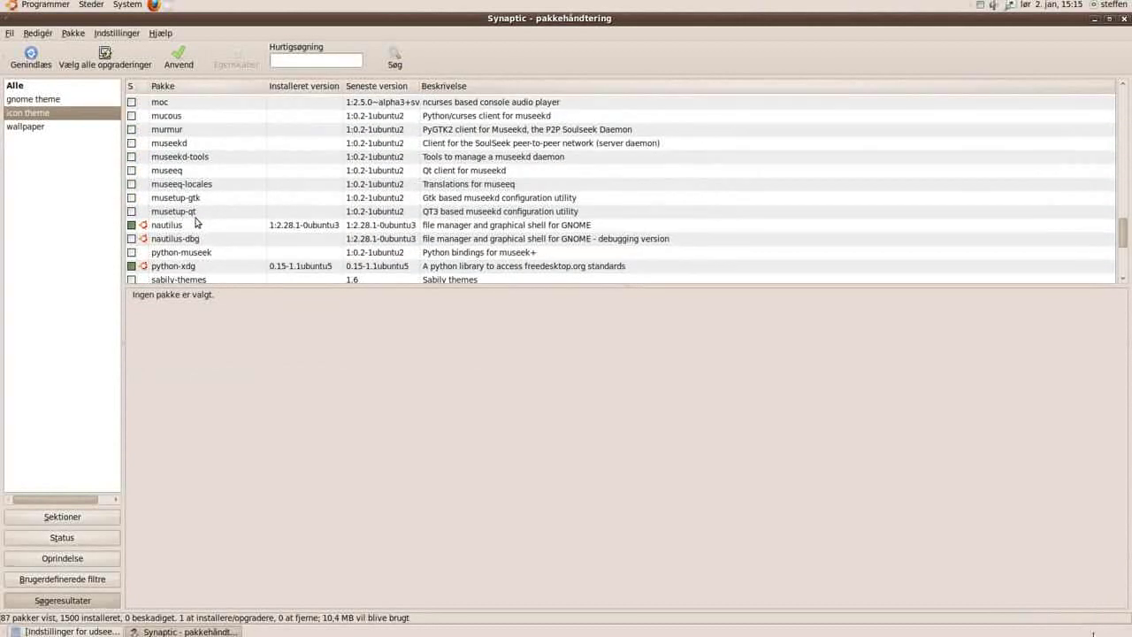
{"action": "scroll", "coordinate": [196, 221], "scroll_direction": "down", "scroll_amount": 5}
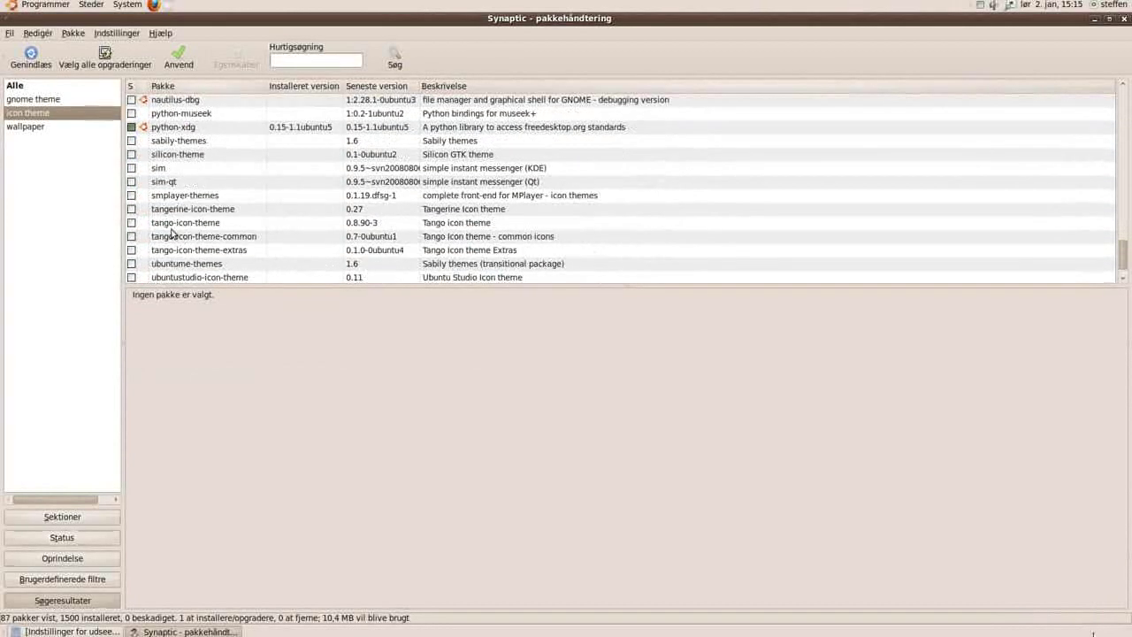
{"action": "left_click", "coordinate": [173, 225]}
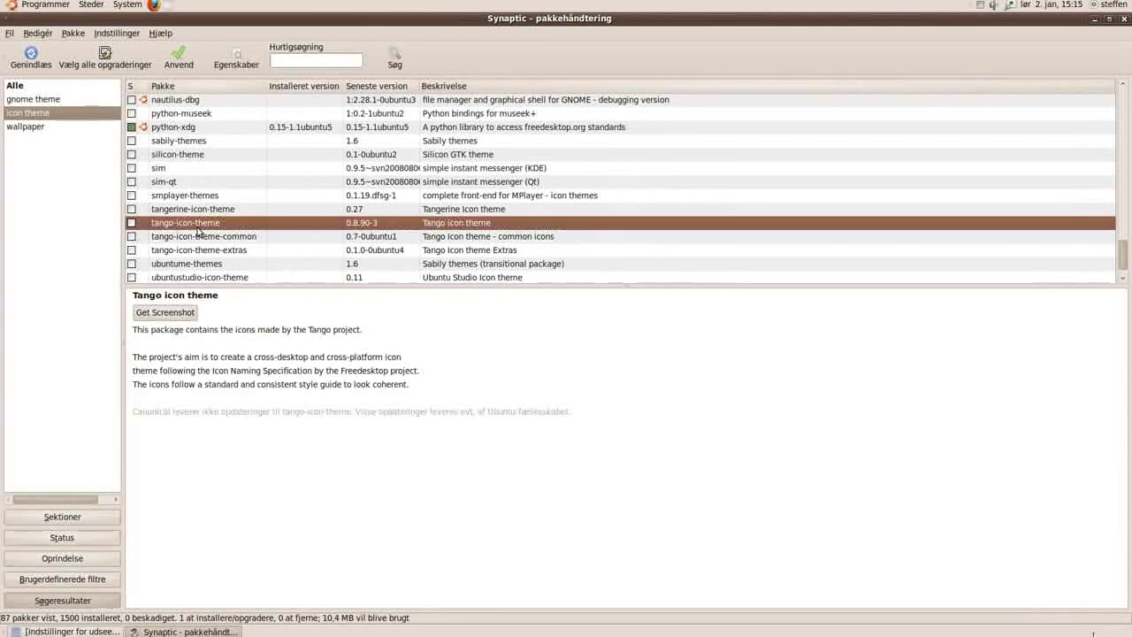
{"action": "left_click", "coordinate": [193, 210]}
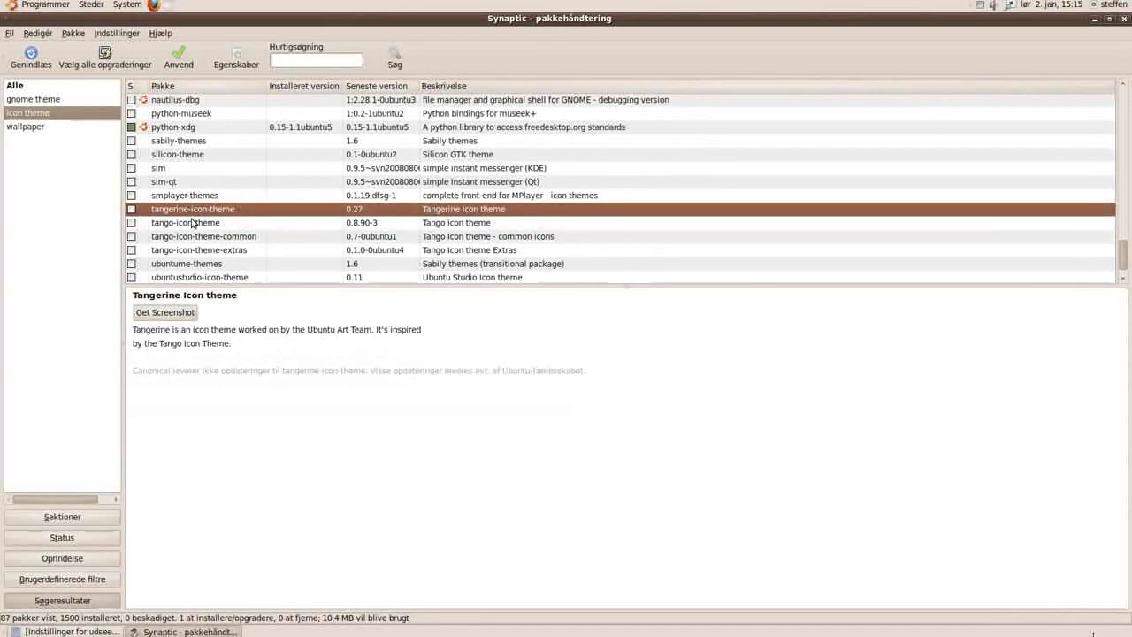
{"action": "left_click", "coordinate": [190, 223]}
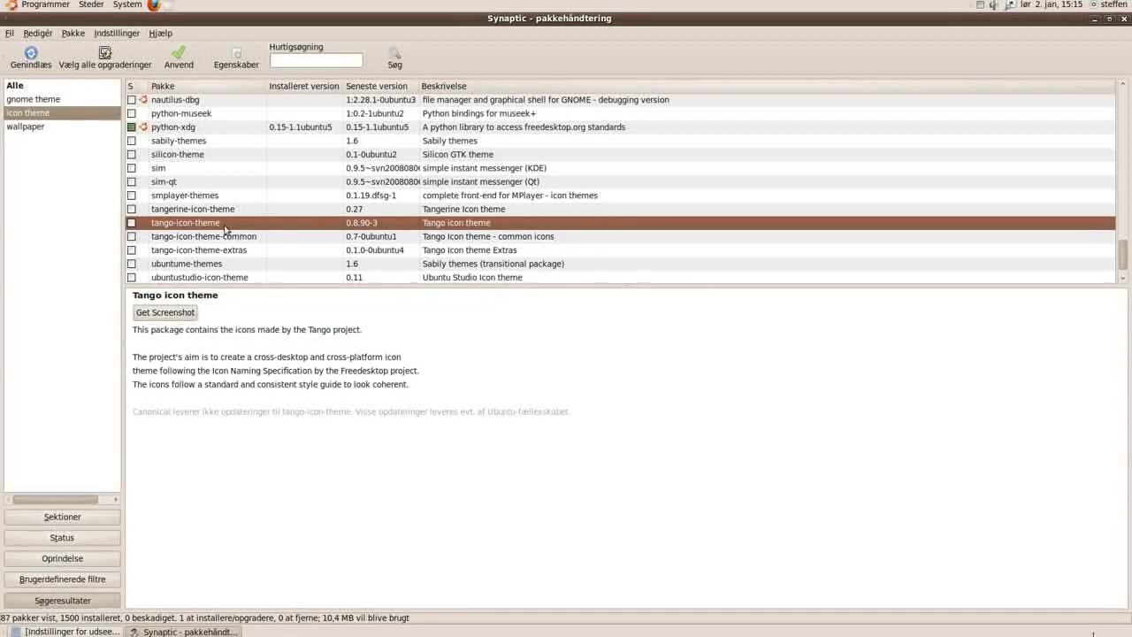
Check tango-icon-theme-extras, then select tangerine-icon-theme and dismiss its marking menu unmarked
{"action": "left_click", "coordinate": [218, 252]}
{"action": "left_click", "coordinate": [217, 236]}
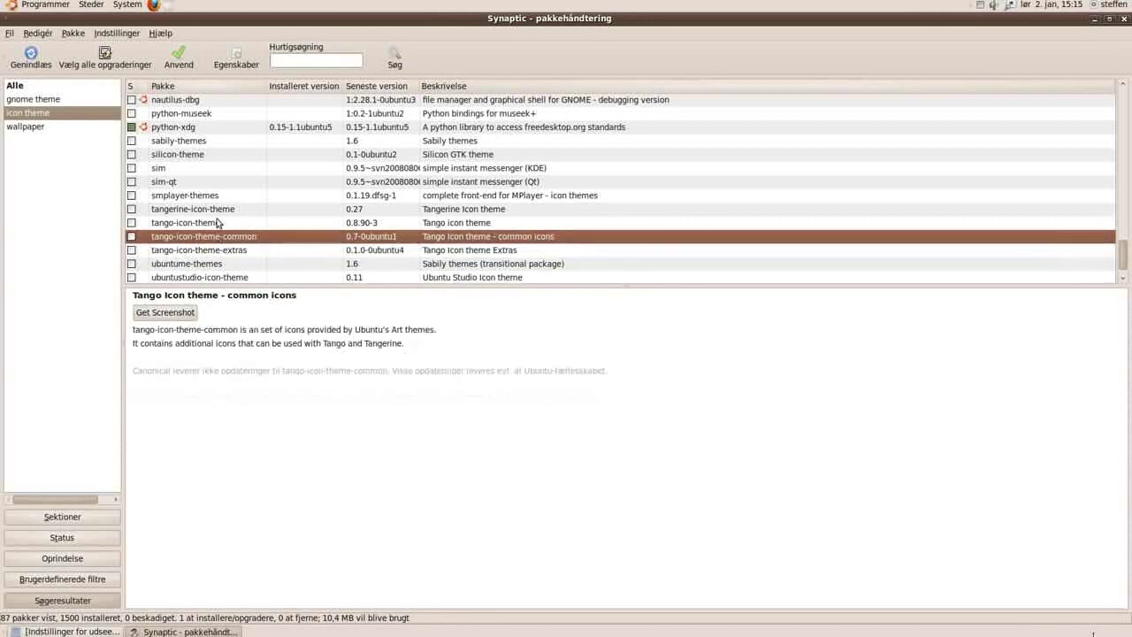
{"action": "left_click", "coordinate": [217, 223]}
{"action": "left_click", "coordinate": [217, 211]}
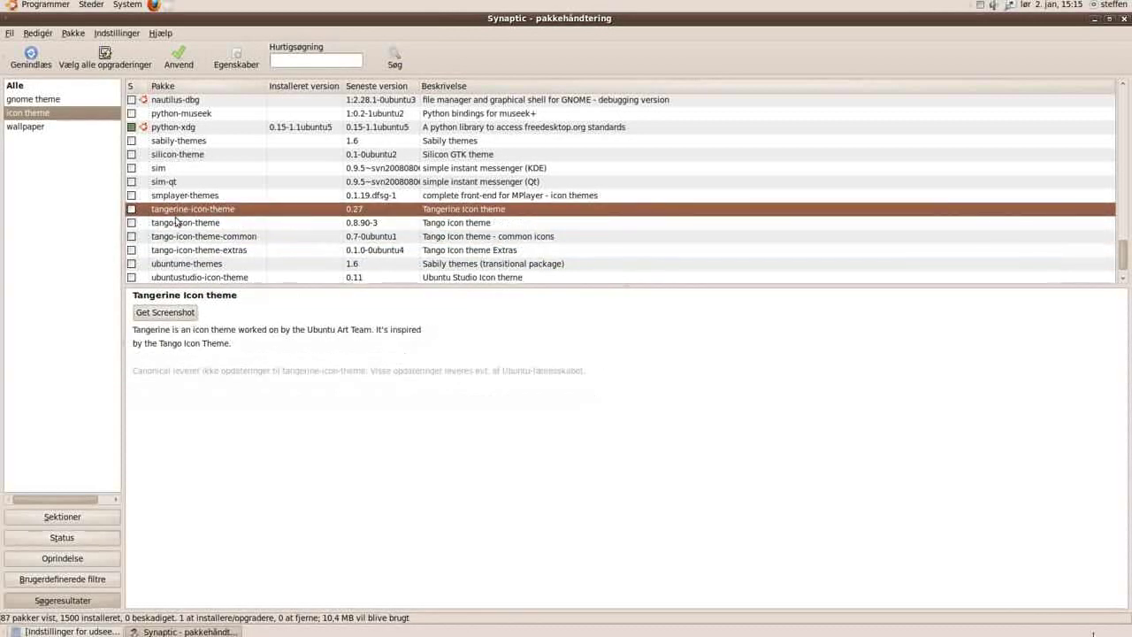
{"action": "left_click", "coordinate": [131, 212]}
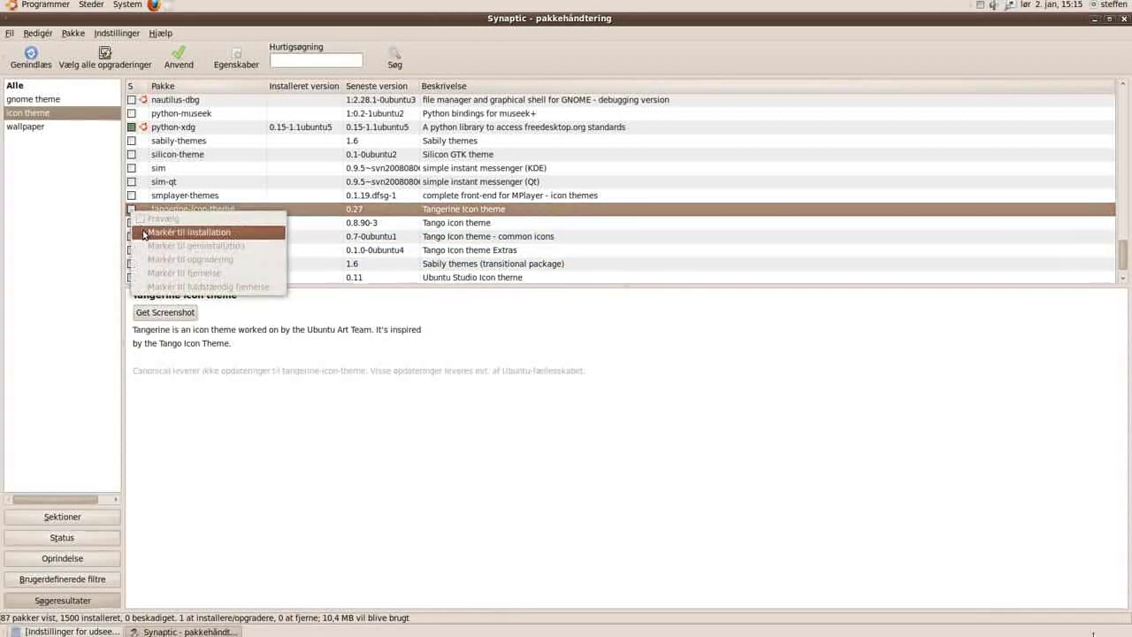
{"action": "left_click", "coordinate": [165, 184]}
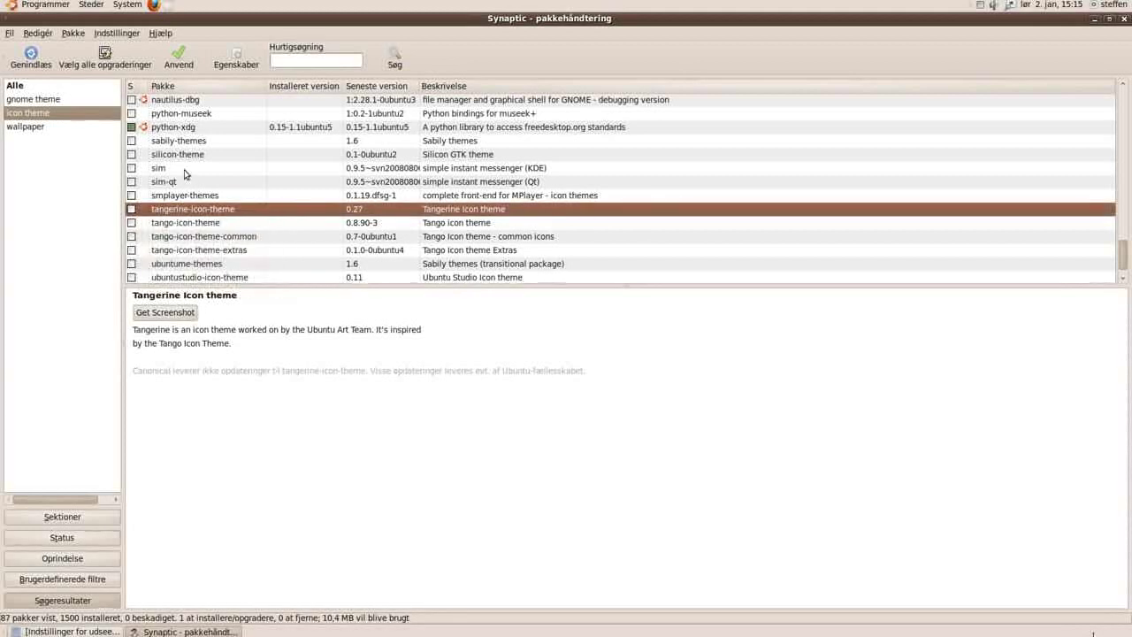
Browse the icon themes, including Gloo, in the Customize Theme dialog, then close it
{"action": "left_click", "coordinate": [1094, 19]}
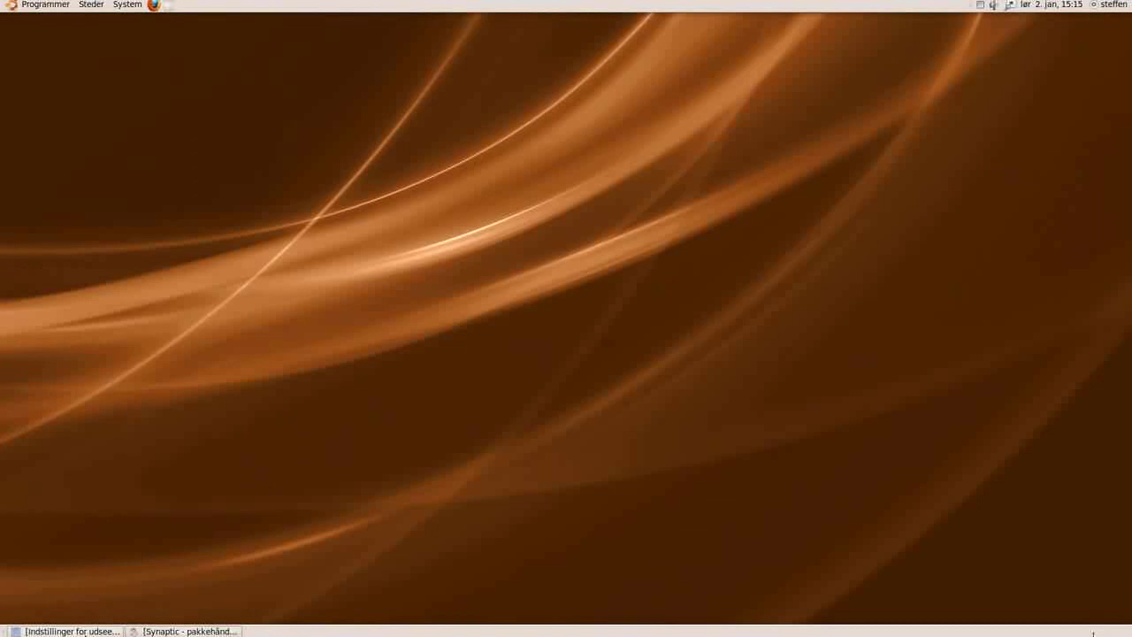
{"action": "left_click", "coordinate": [71, 631]}
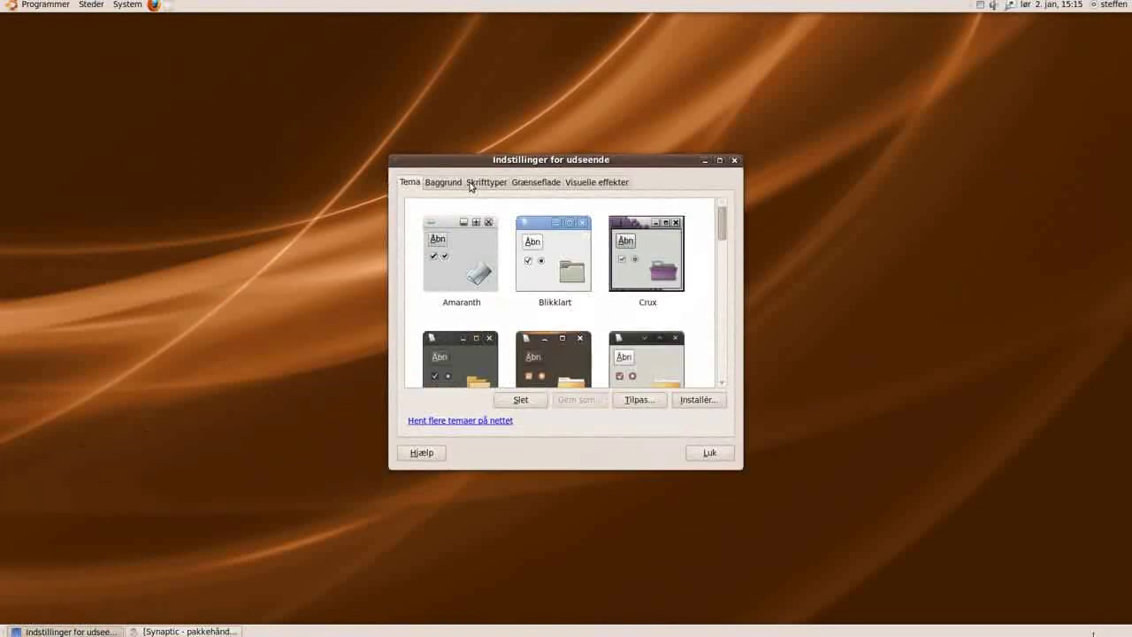
{"action": "left_click", "coordinate": [661, 402]}
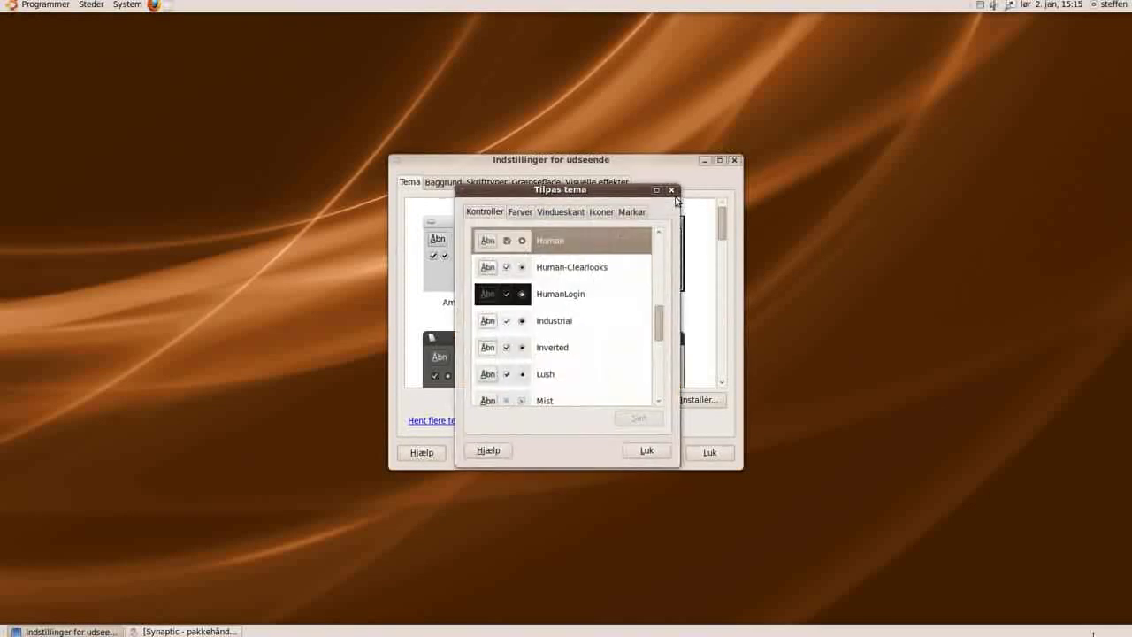
{"action": "left_click", "coordinate": [603, 213]}
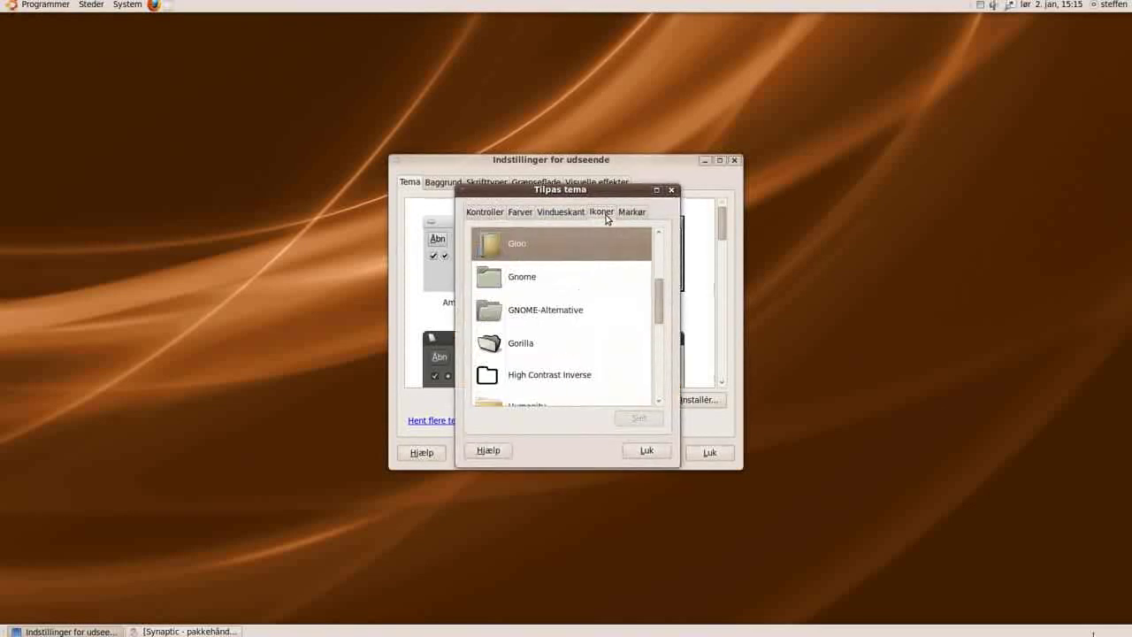
{"action": "left_click", "coordinate": [526, 244]}
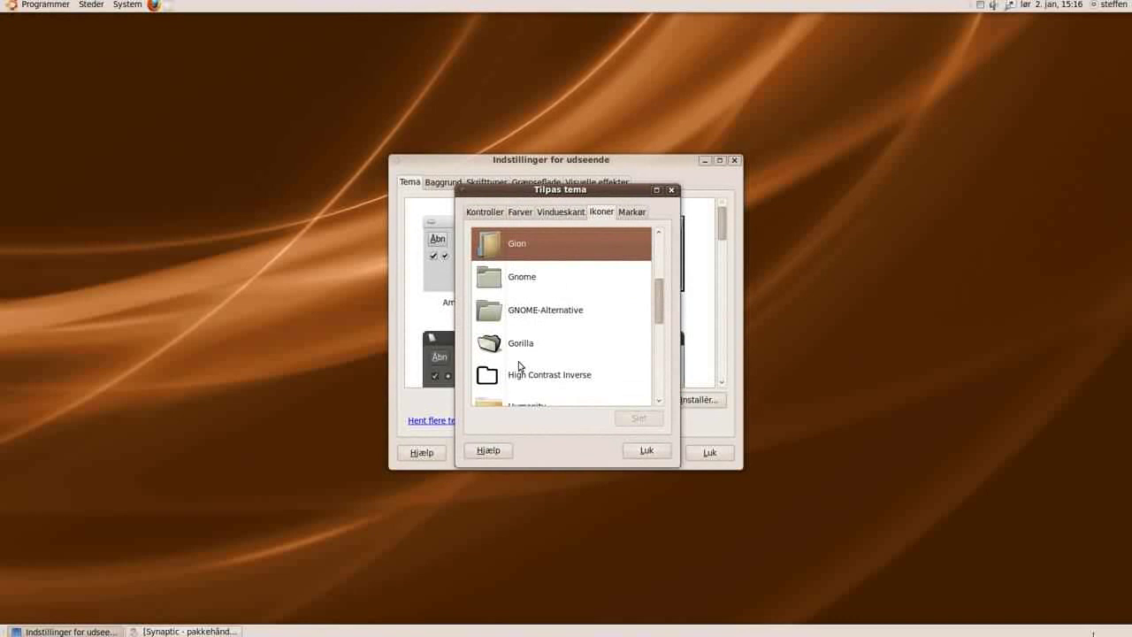
{"action": "left_click_drag", "start_coordinate": [657, 316], "coordinate": [664, 228]}
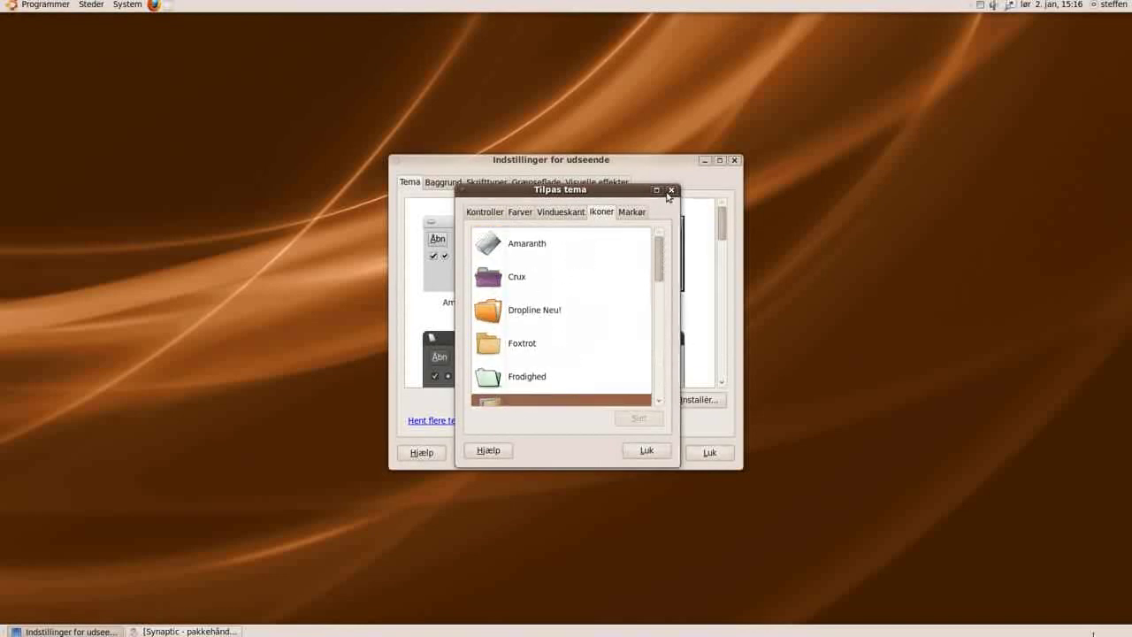
{"action": "left_click", "coordinate": [671, 189]}
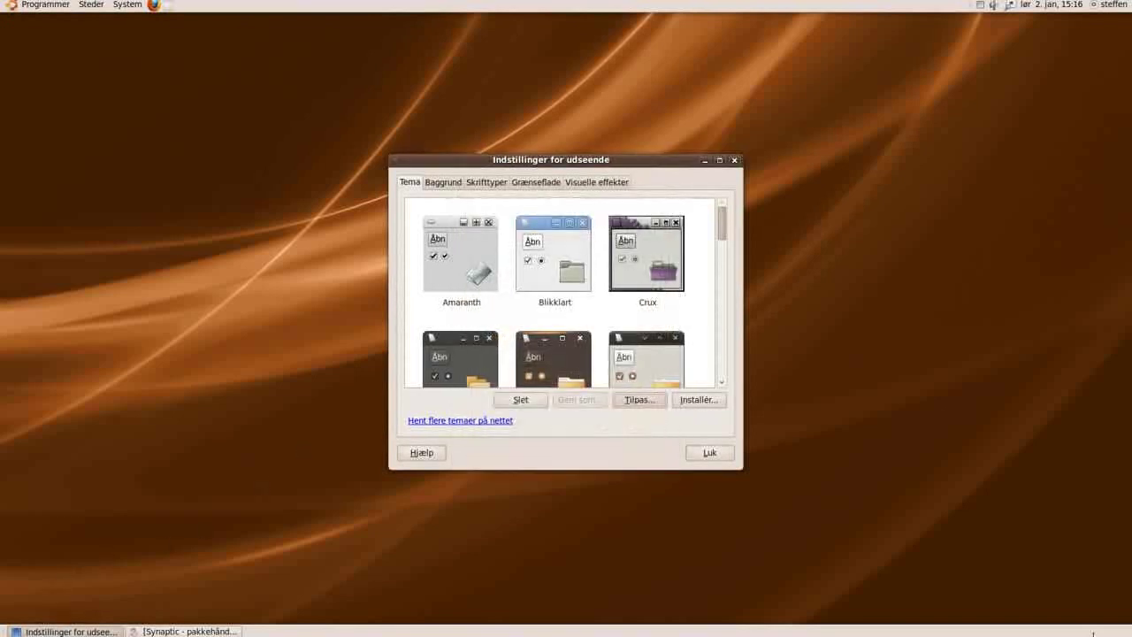
Switch back to Synaptic and show the kde-icons-kneu package description
{"action": "left_click", "coordinate": [186, 631]}
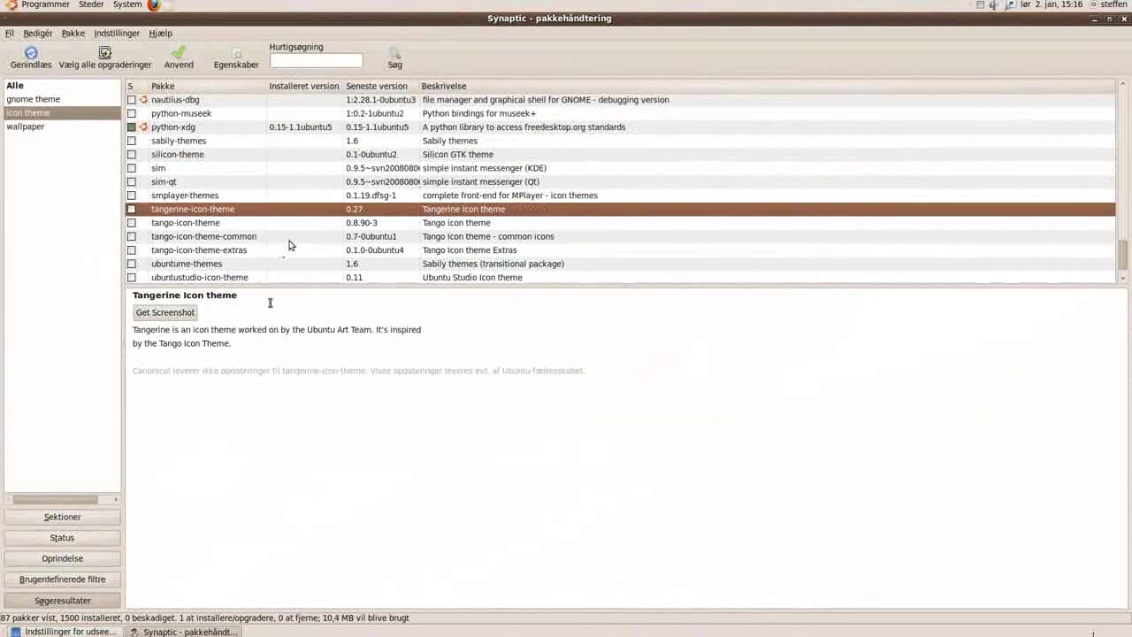
{"action": "scroll", "coordinate": [292, 244], "scroll_direction": "down", "scroll_amount": 1}
{"action": "scroll", "coordinate": [292, 244], "scroll_direction": "up", "scroll_amount": 12}
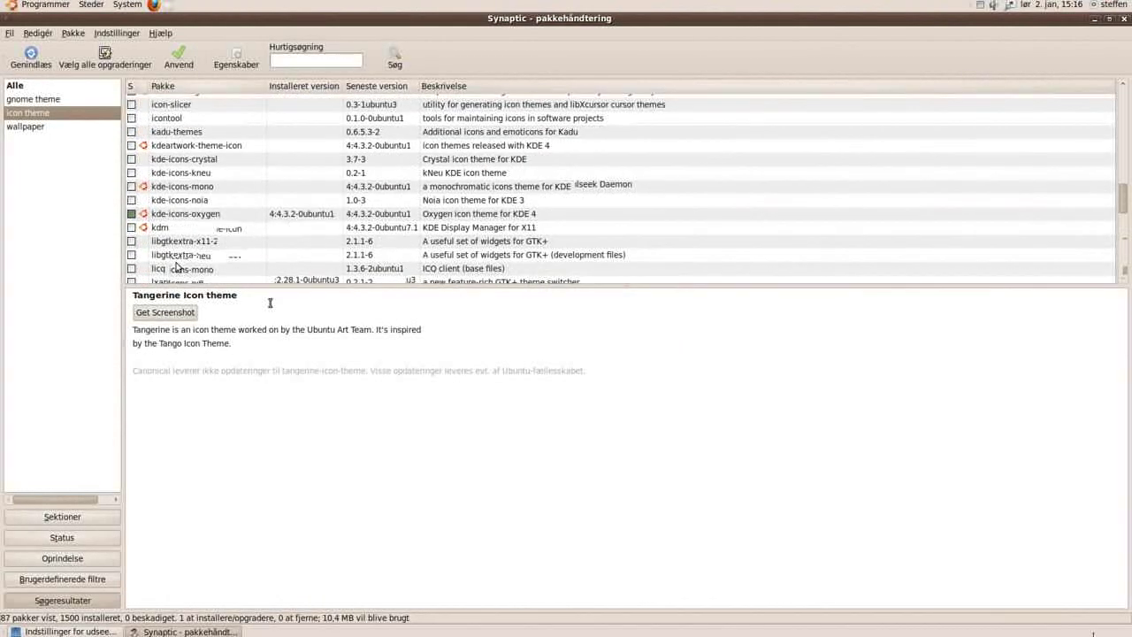
{"action": "left_click", "coordinate": [180, 256]}
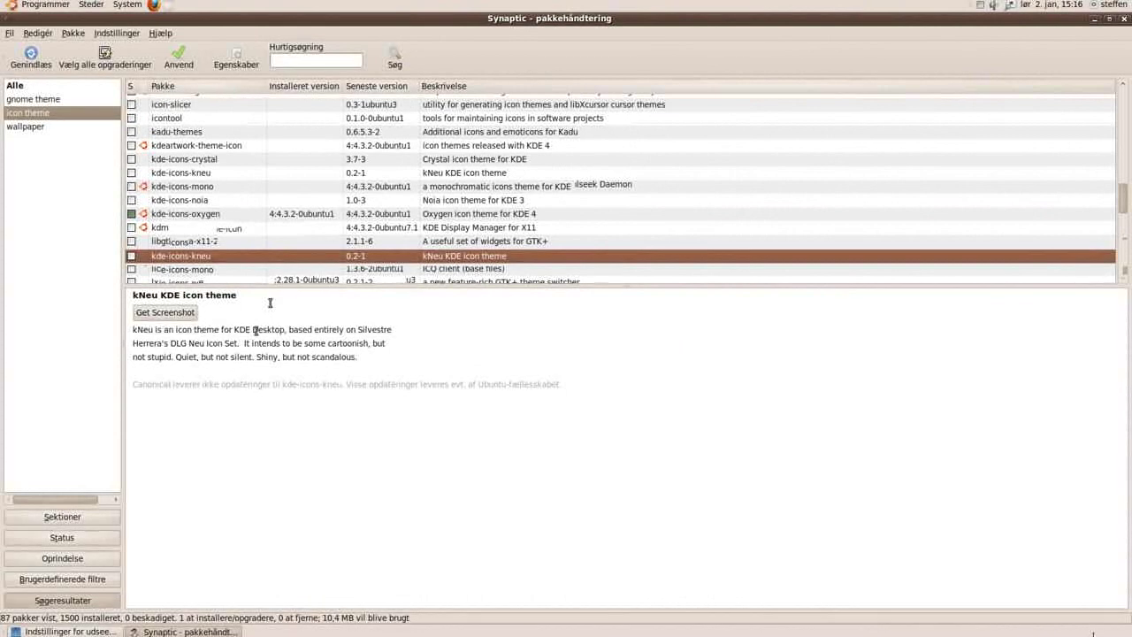
{"action": "scroll", "coordinate": [267, 264], "scroll_direction": "up", "scroll_amount": 15}
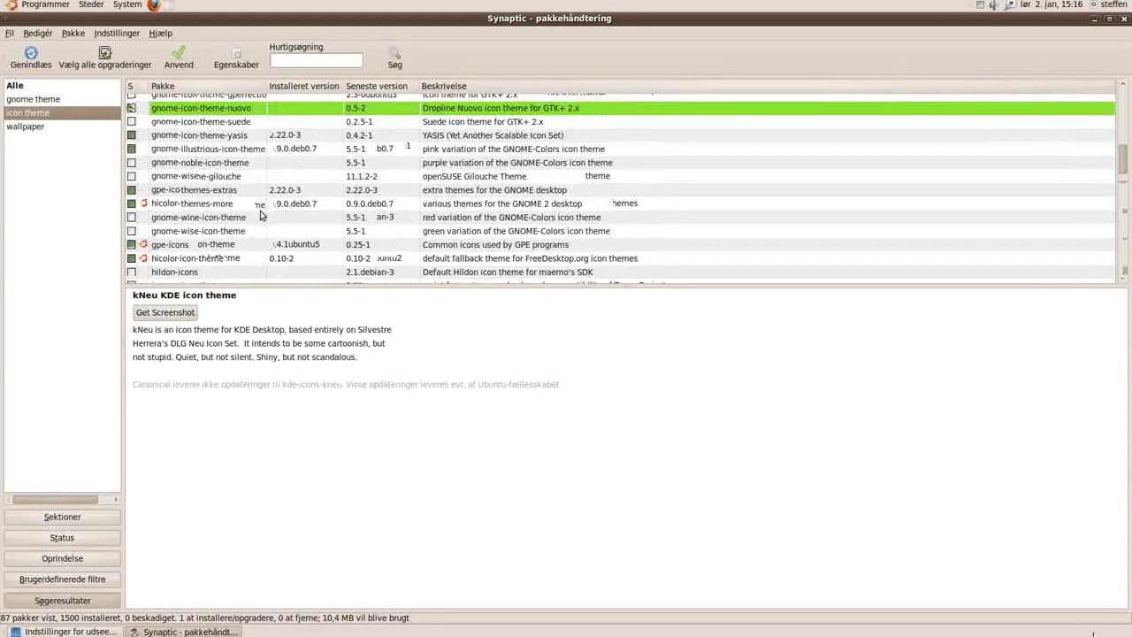
{"action": "scroll", "coordinate": [265, 201], "scroll_direction": "up", "scroll_amount": 2}
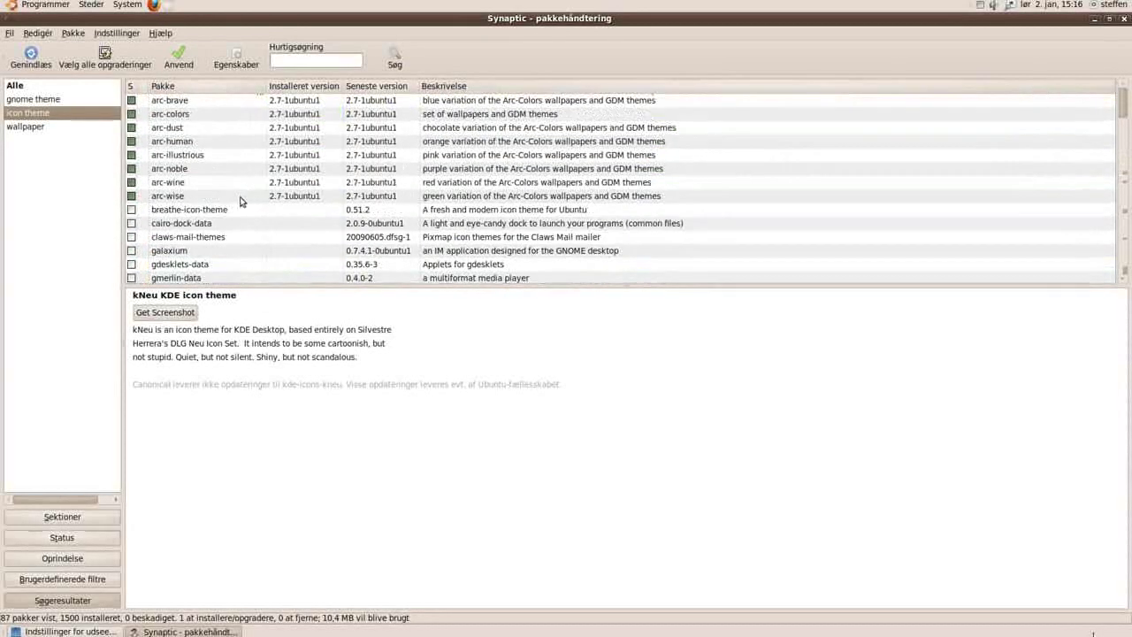
{"action": "scroll", "coordinate": [230, 208], "scroll_direction": "down", "scroll_amount": 2}
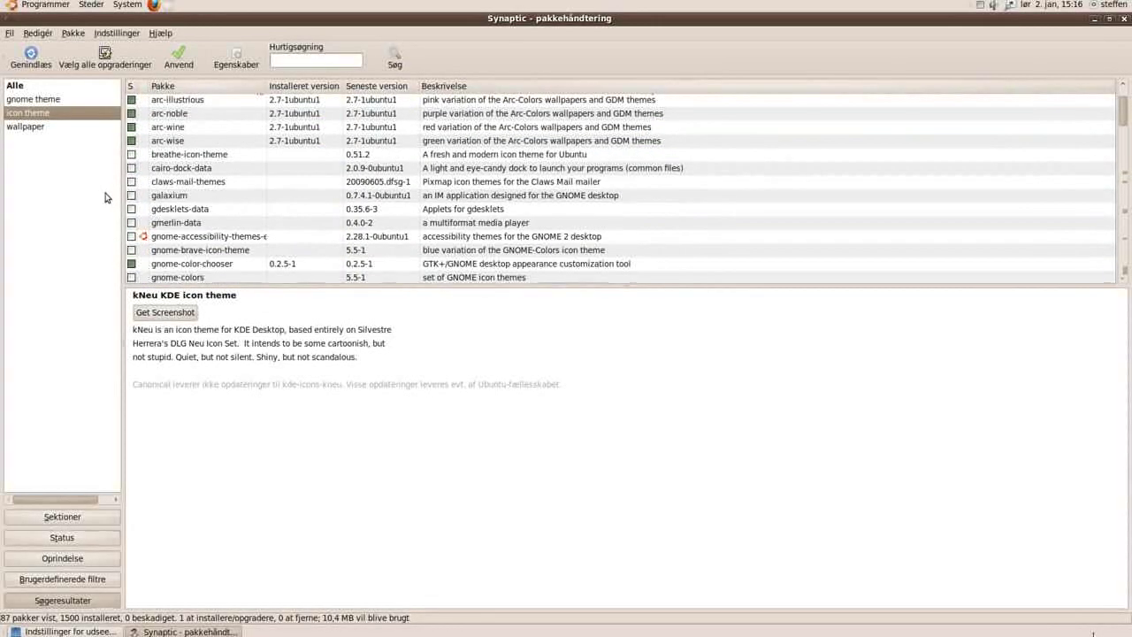
Mark claws-mail-themes plus required dependencies for installation, then review and cancel the summary unapplied
{"action": "left_click", "coordinate": [132, 185]}
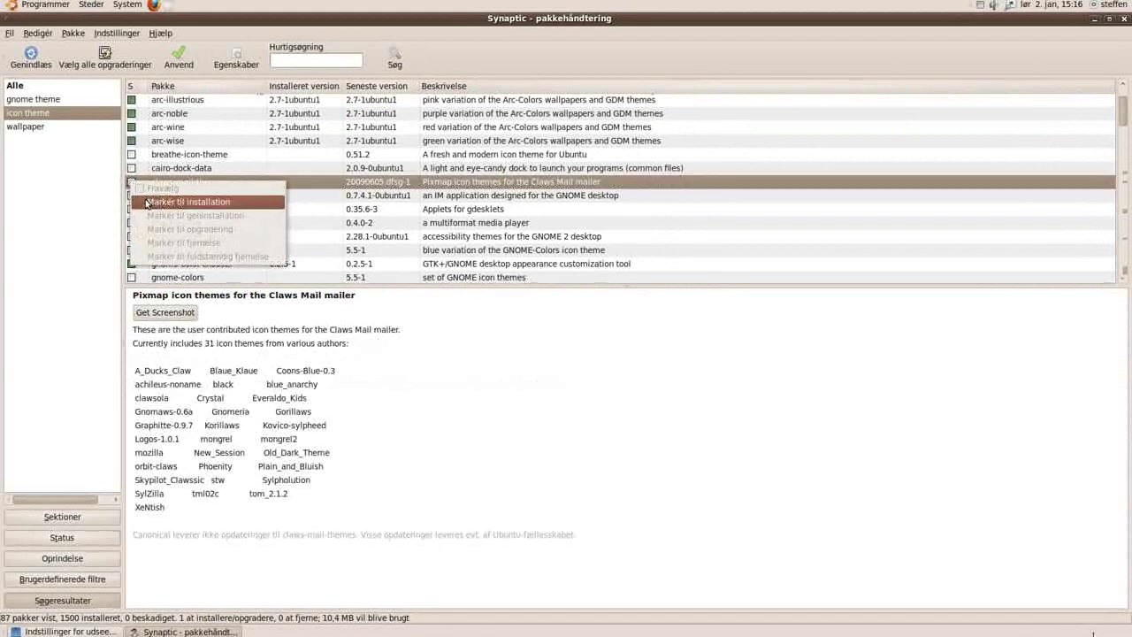
{"action": "left_click", "coordinate": [145, 201]}
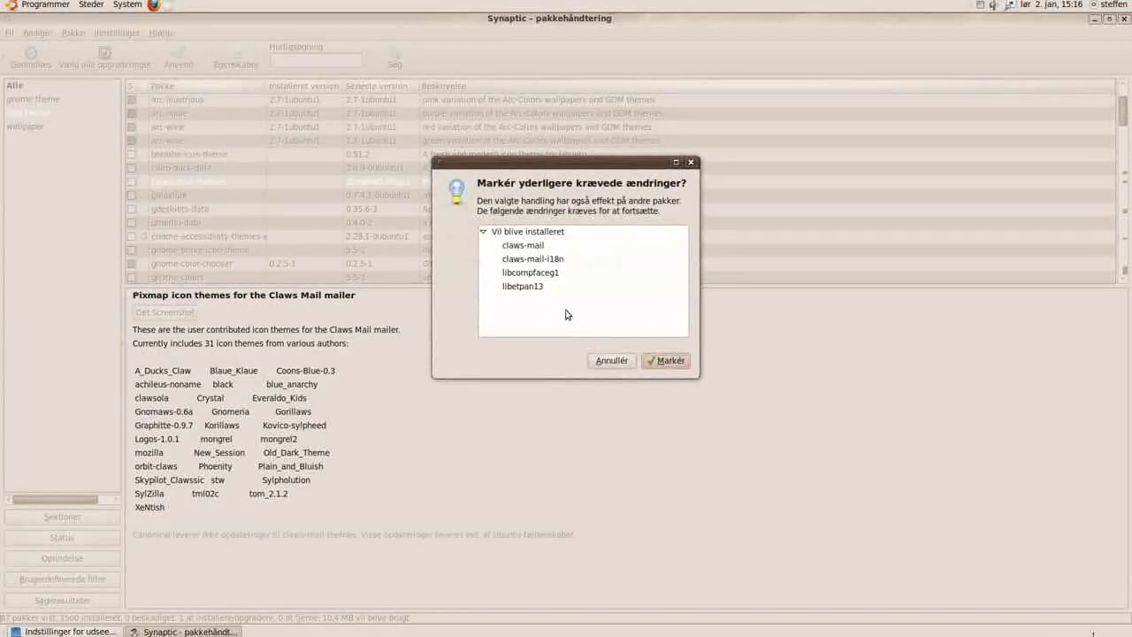
{"action": "left_click", "coordinate": [666, 360]}
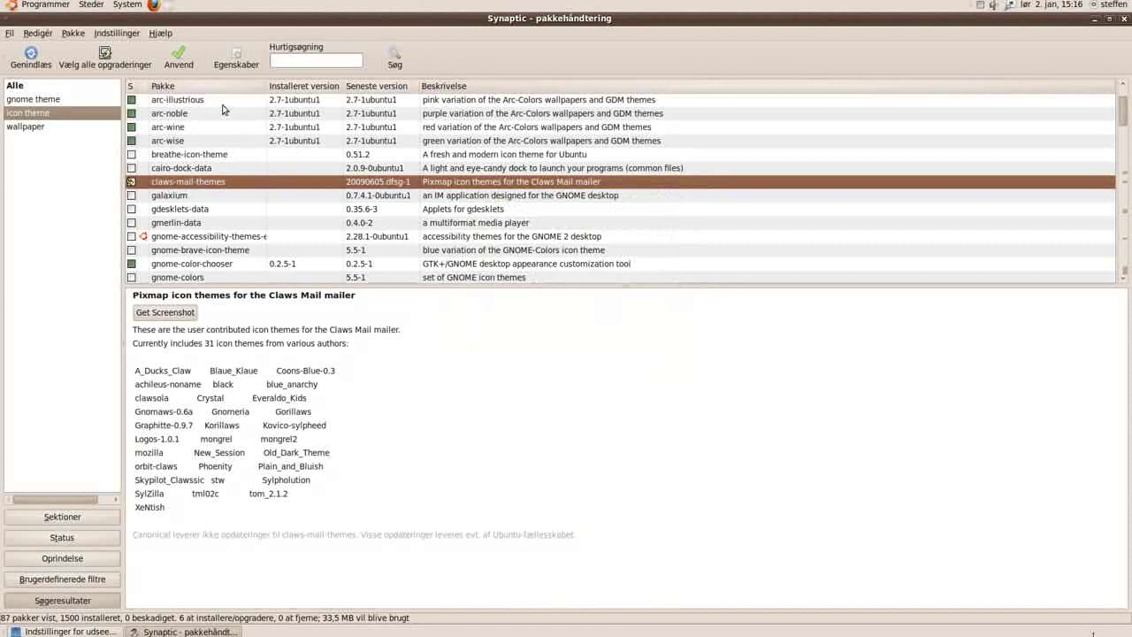
{"action": "left_click", "coordinate": [177, 62]}
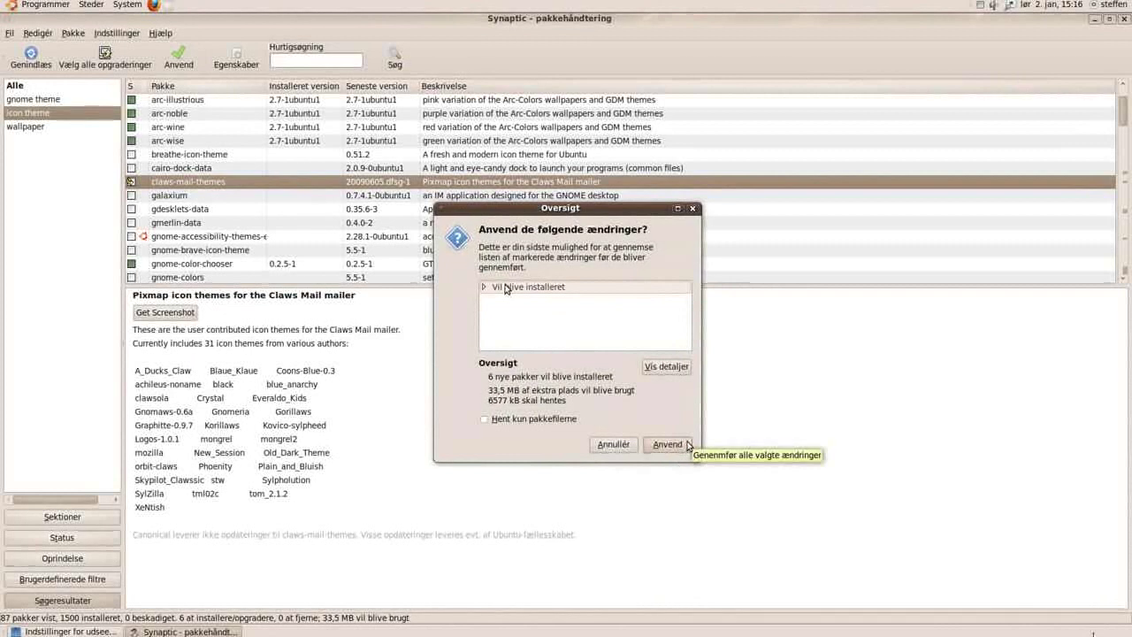
{"action": "left_click", "coordinate": [614, 444]}
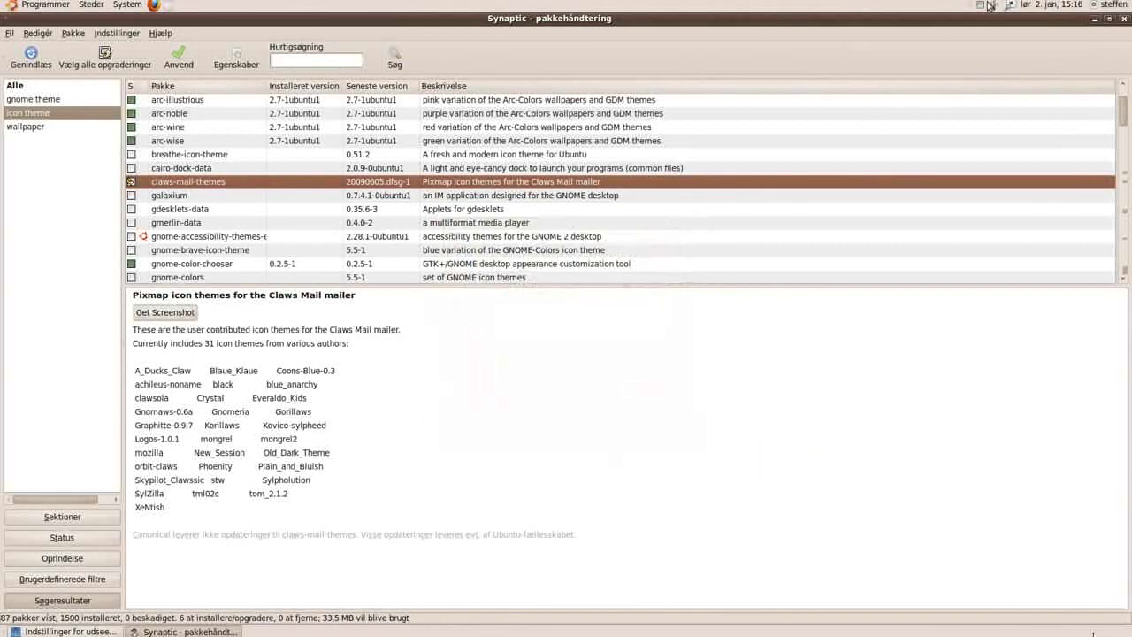